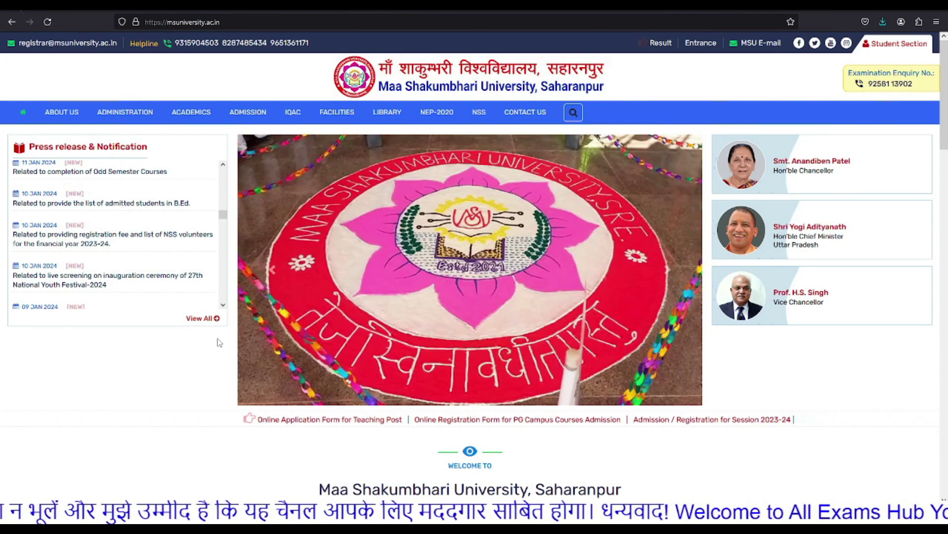
Step: Open the Online Application Form for Teaching Post and go to its new-user registration page
scroll(714, 105, down, 3)
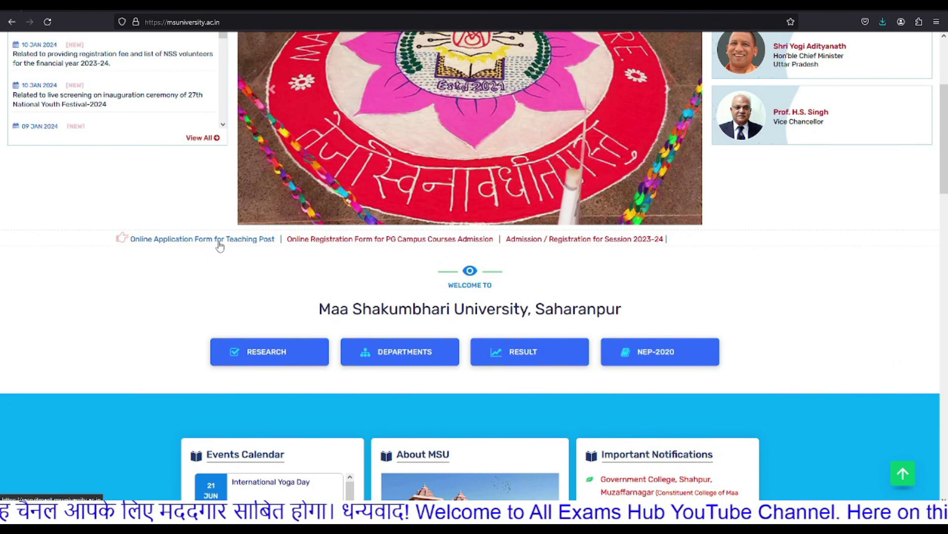
click(209, 242)
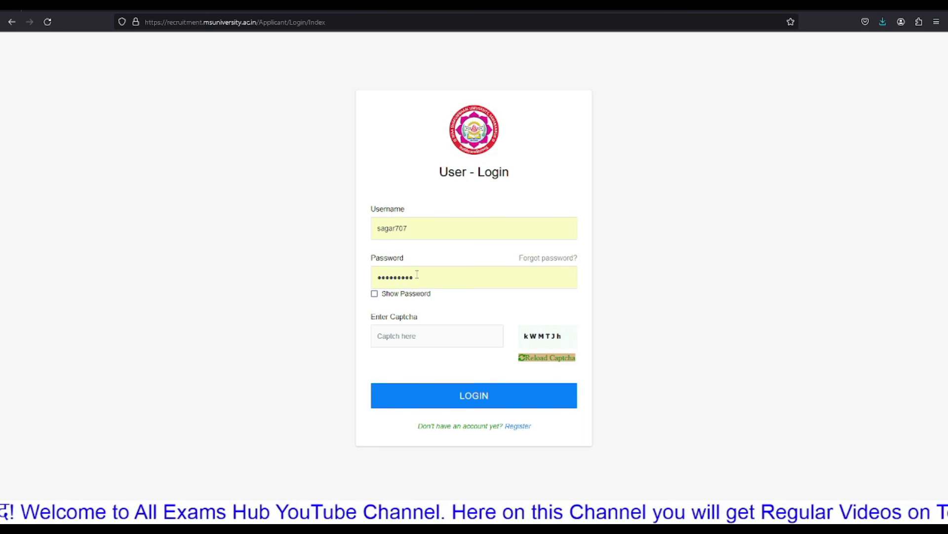
click(516, 427)
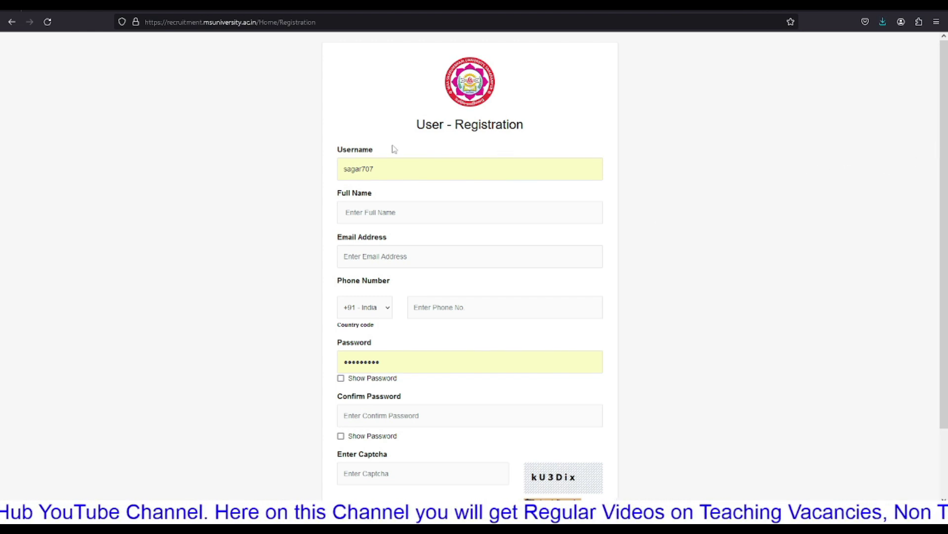
Step: Examine the username field on the user registration form
drag(332, 150, 389, 152)
click(850, 162)
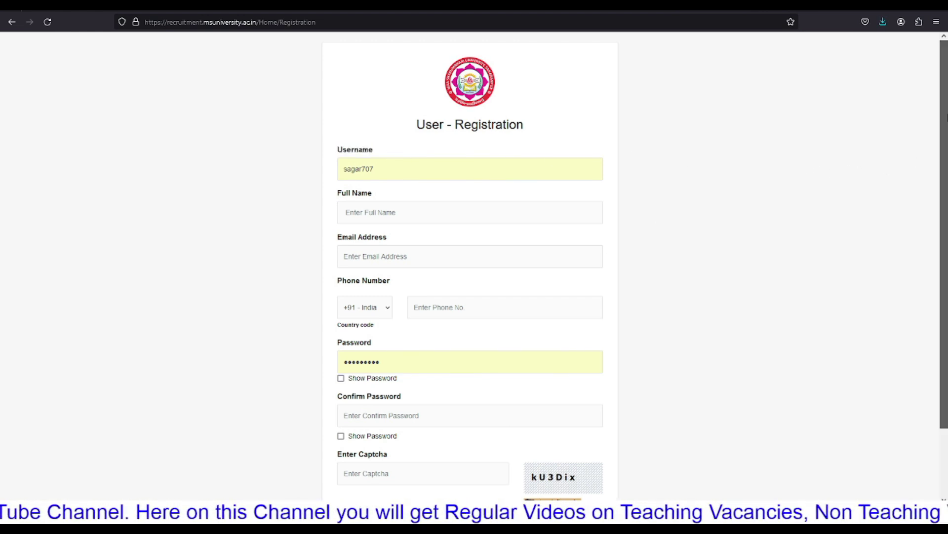
drag(946, 117, 946, 239)
drag(947, 200, 946, 126)
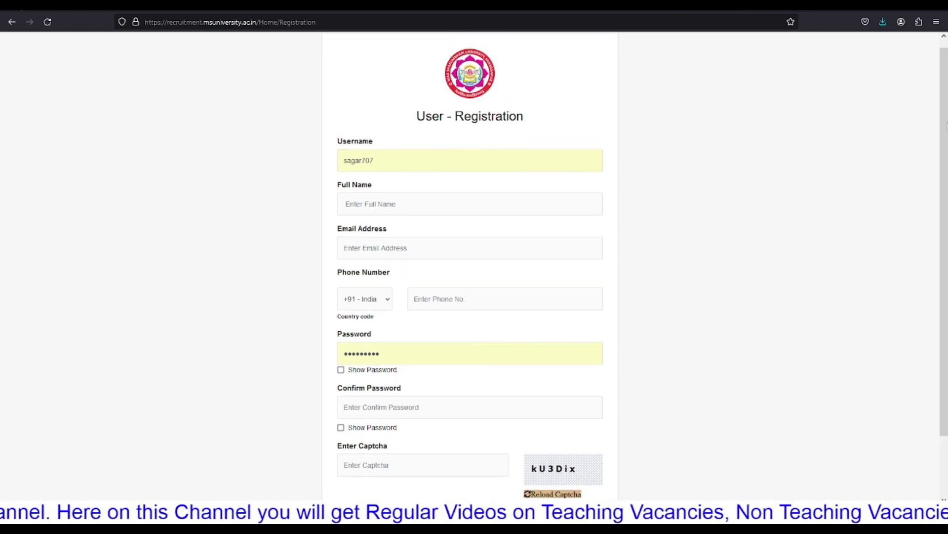
drag(342, 160, 377, 161)
click(745, 167)
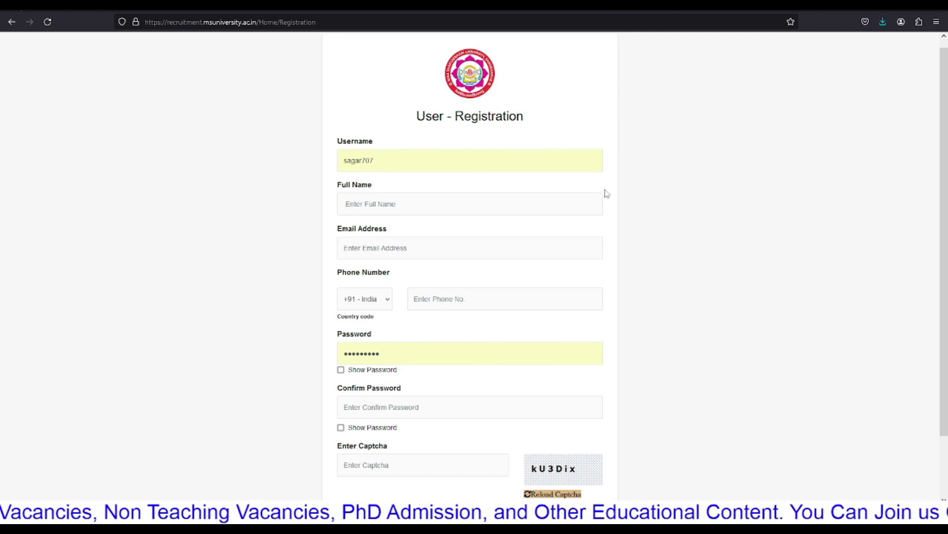
click(356, 160)
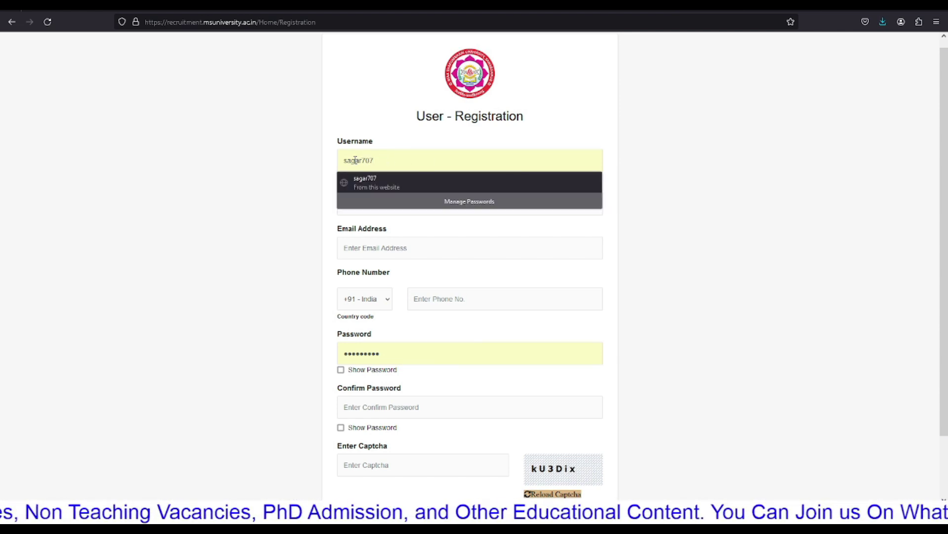
click(704, 200)
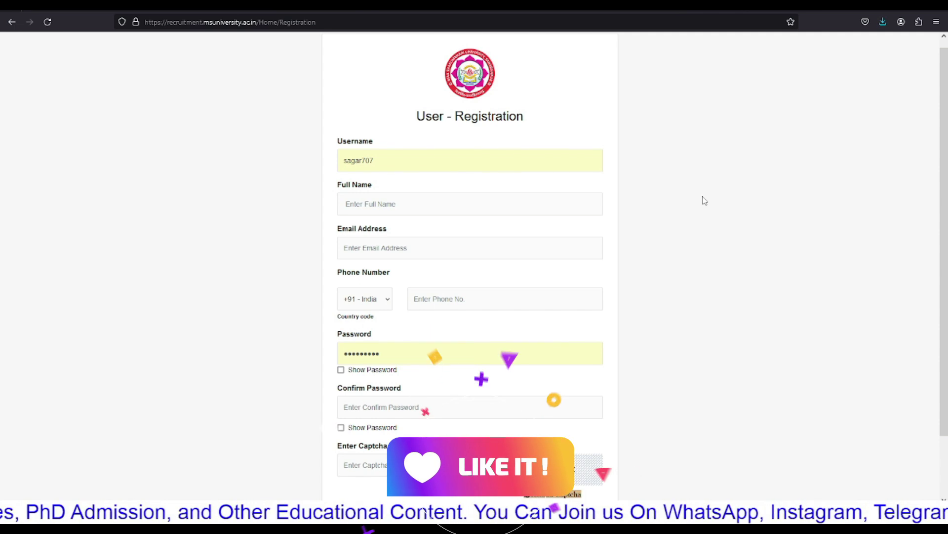
Step: Review the registration form's required details, from username, full name and email address through password and confirm password
drag(343, 141, 388, 143)
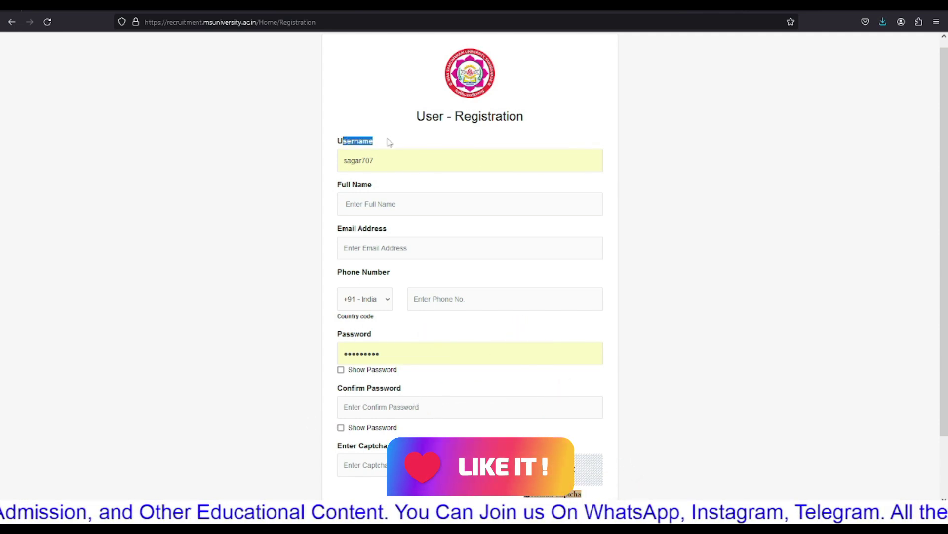
drag(340, 185, 377, 190)
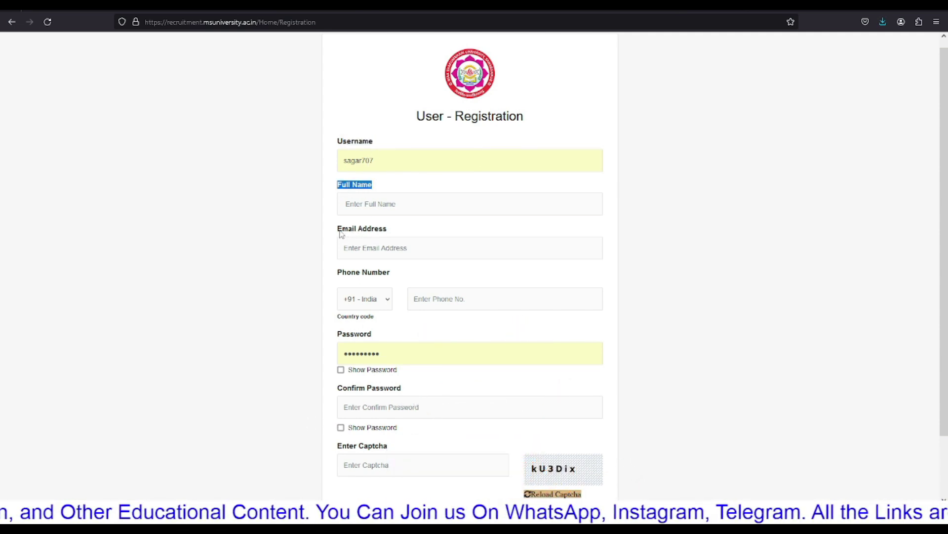
drag(339, 229, 413, 235)
scroll(810, 211, down, 2)
drag(337, 227, 390, 233)
click(737, 236)
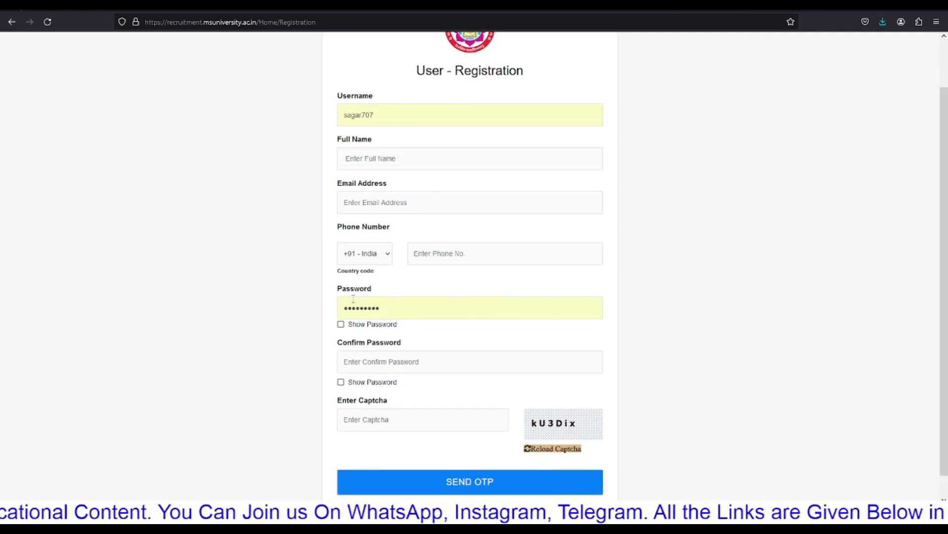
drag(336, 288, 374, 290)
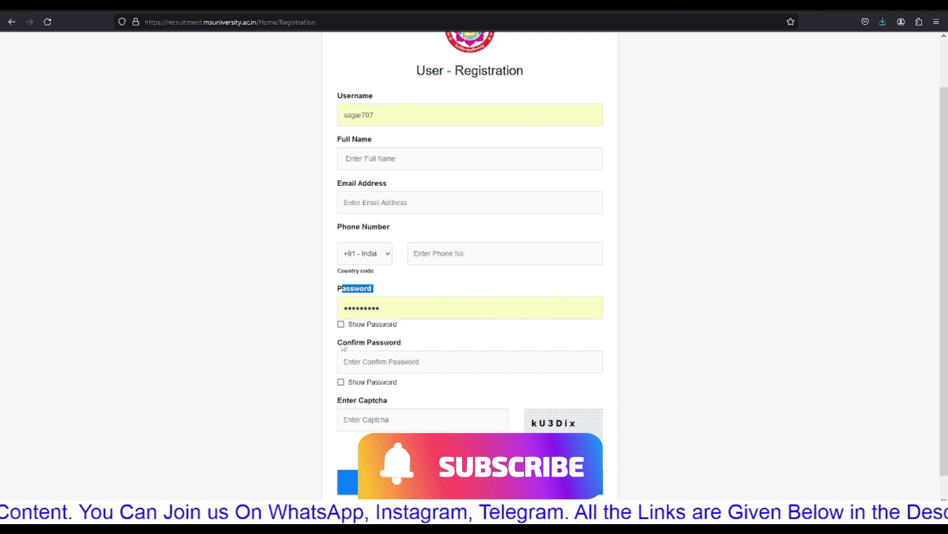
drag(343, 342, 406, 347)
click(721, 356)
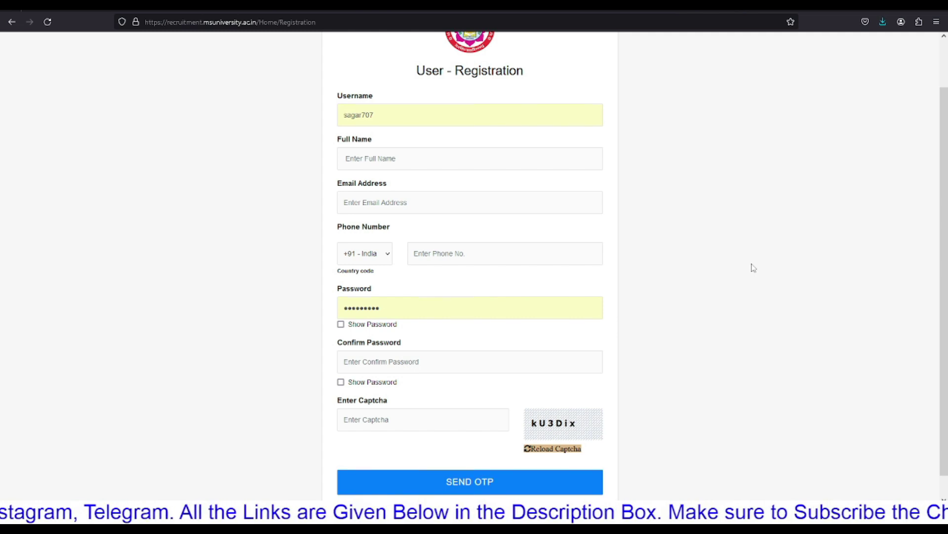
scroll(754, 258, up, 2)
scroll(759, 227, down, 2)
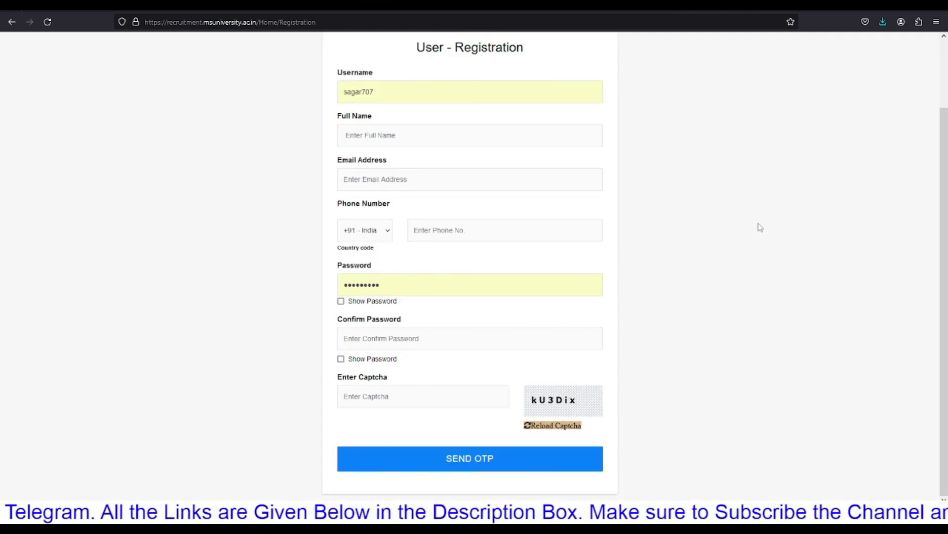
scroll(760, 227, up, 2)
Step: Return to the login page and log in with the prefilled username and password and the displayed captcha
click(12, 22)
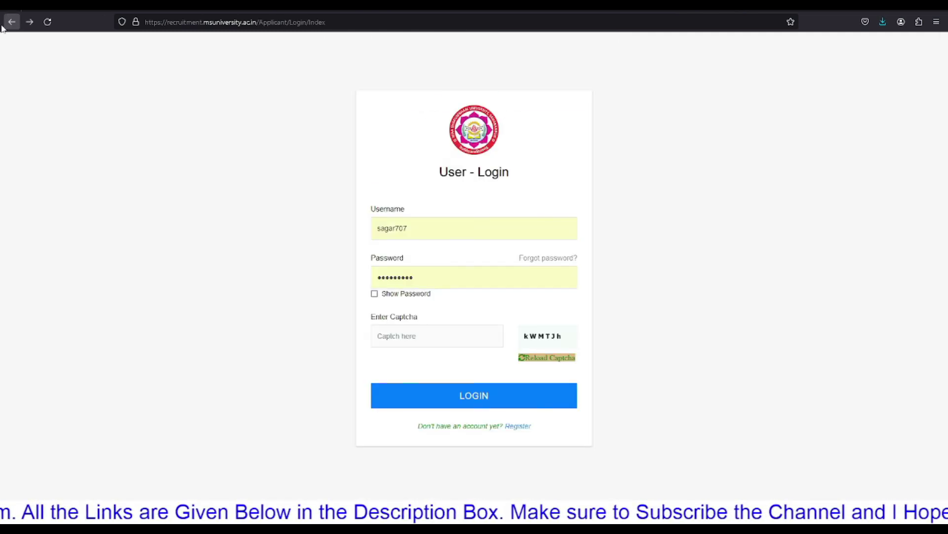
drag(370, 211, 407, 214)
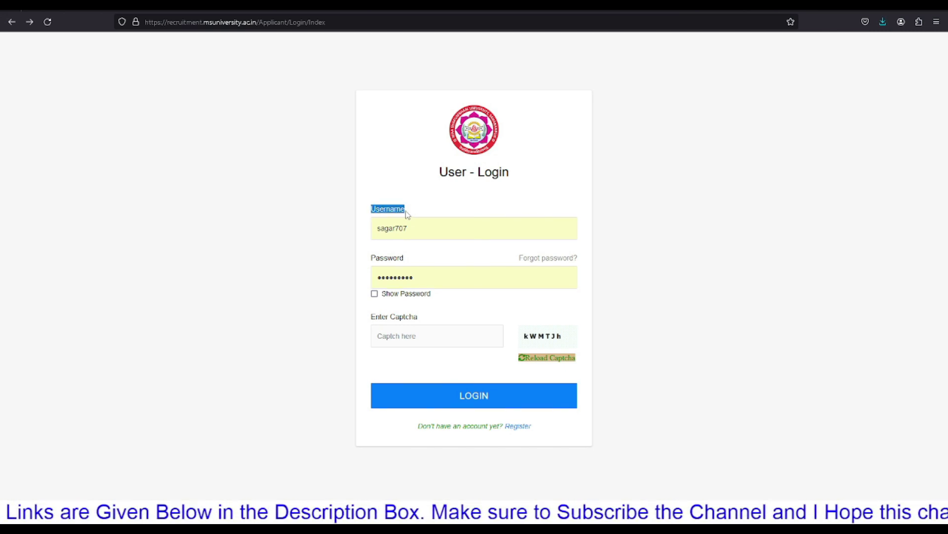
drag(371, 260, 417, 262)
click(713, 320)
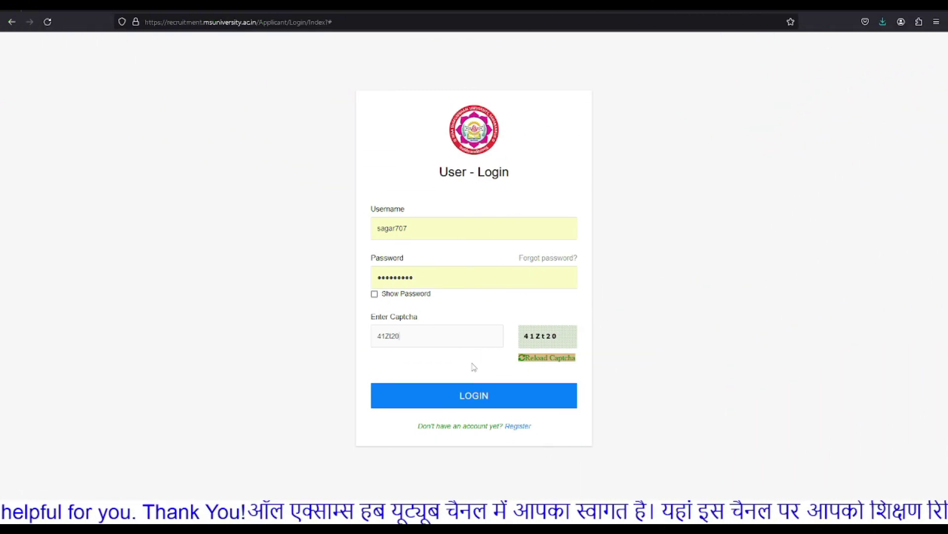
click(474, 398)
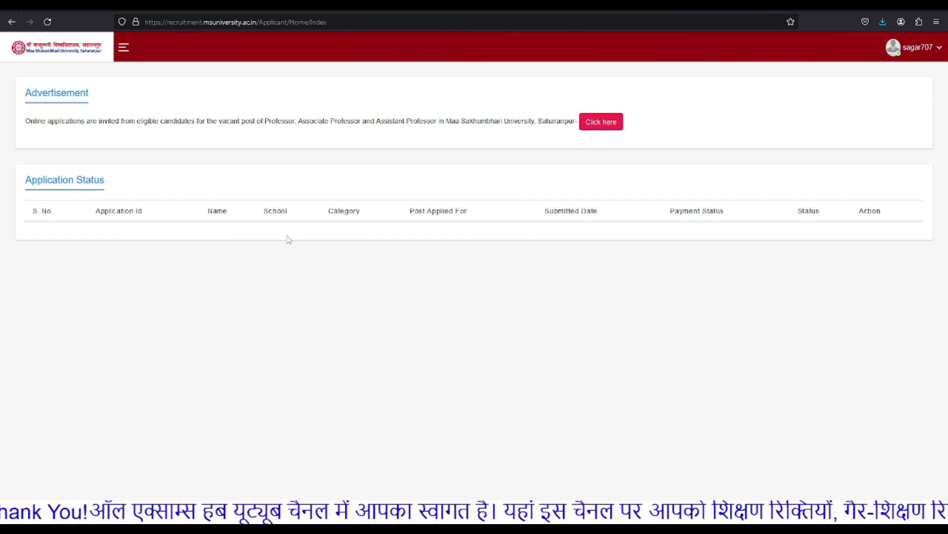
Step: Read the advertisement for the Professor, Associate Professor and Assistant Professor posts and open its application form
drag(31, 93, 142, 122)
drag(393, 124, 398, 124)
click(679, 132)
click(940, 50)
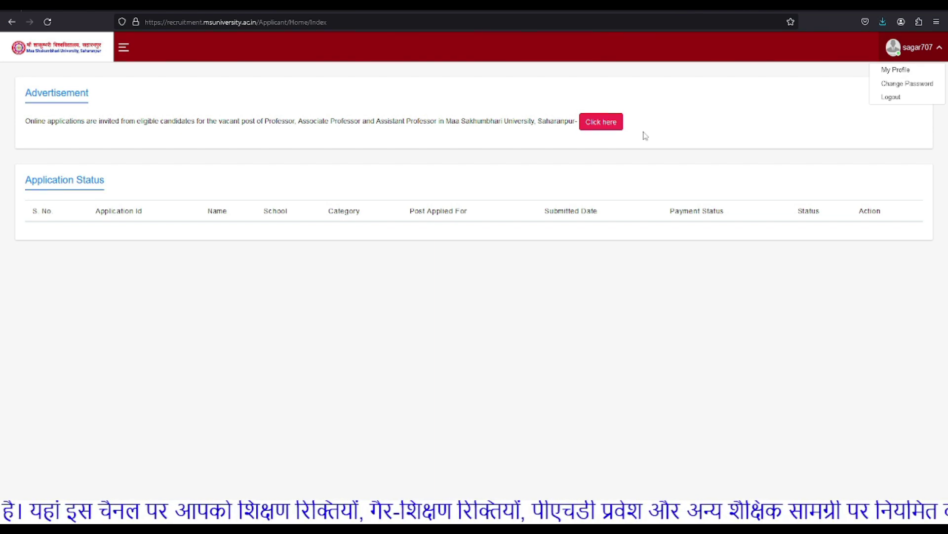
click(941, 47)
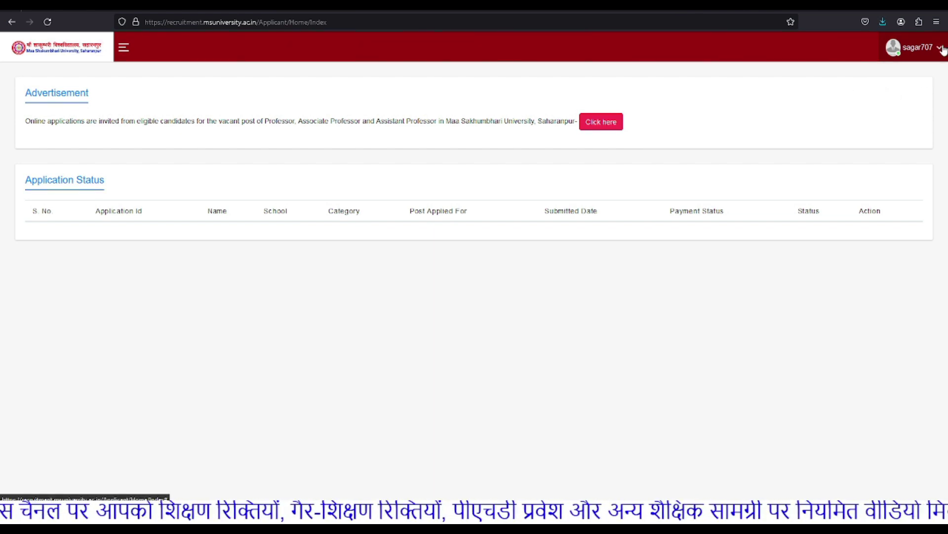
click(598, 124)
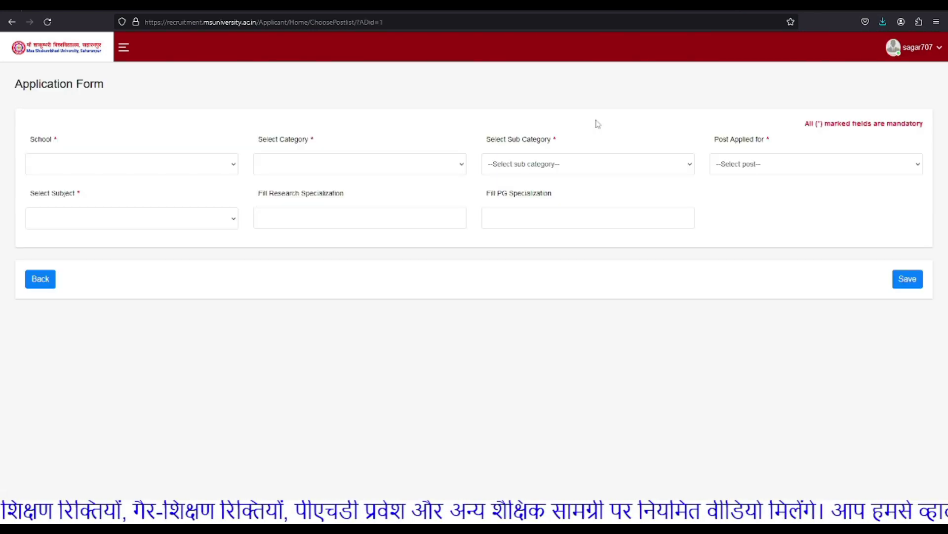
Step: Set the school to School of Commerce in the application form
click(223, 167)
click(223, 167)
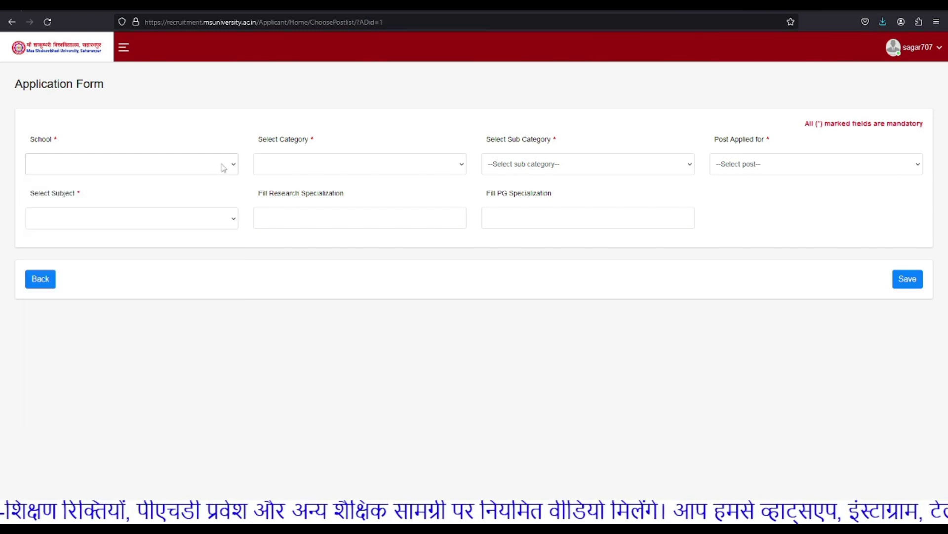
click(223, 167)
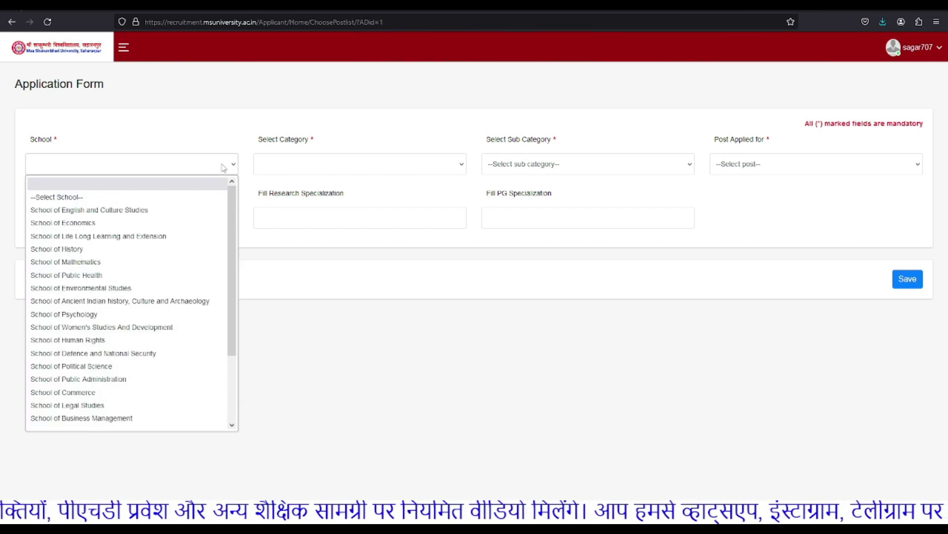
mouse_move(232, 214)
mouse_down()
mouse_move(243, 286)
mouse_move(233, 207)
mouse_up()
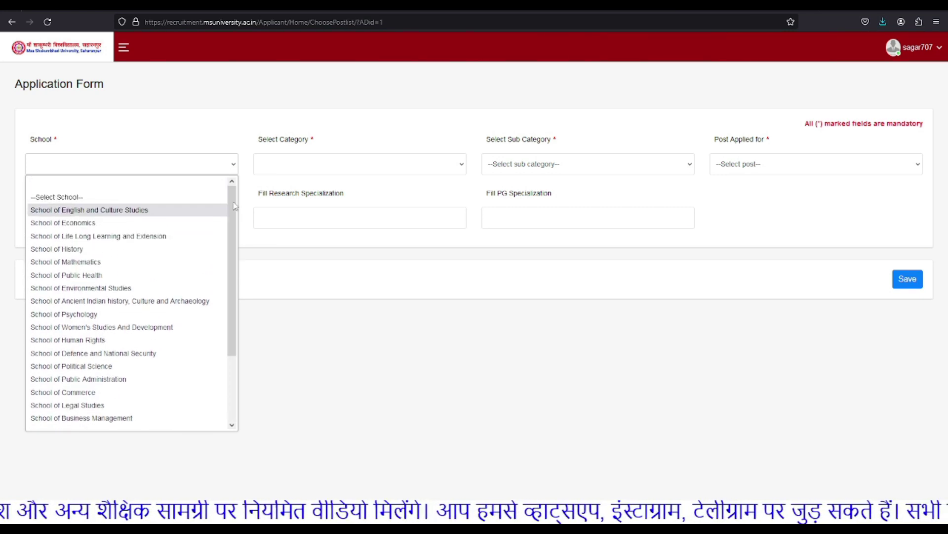
click(104, 392)
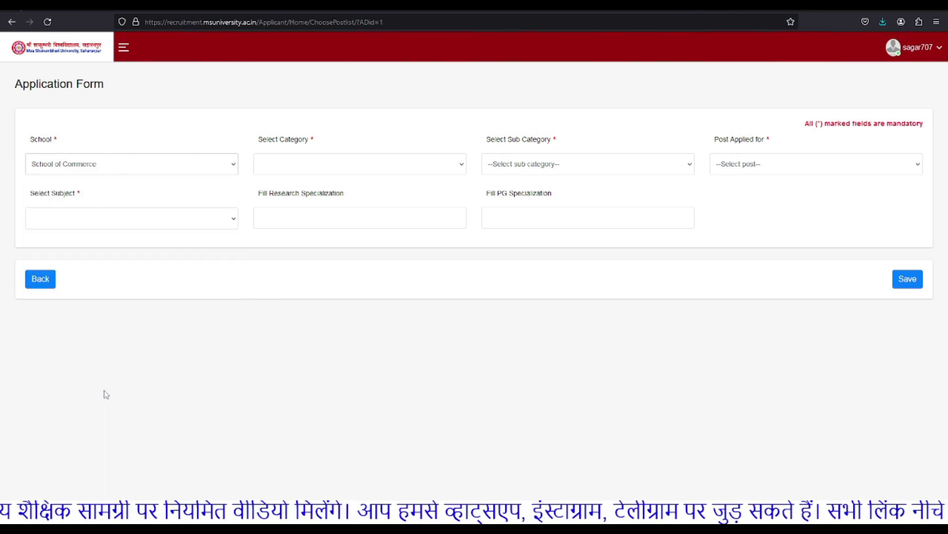
Step: Set the category to UR and the sub category to Not Applicable
click(300, 167)
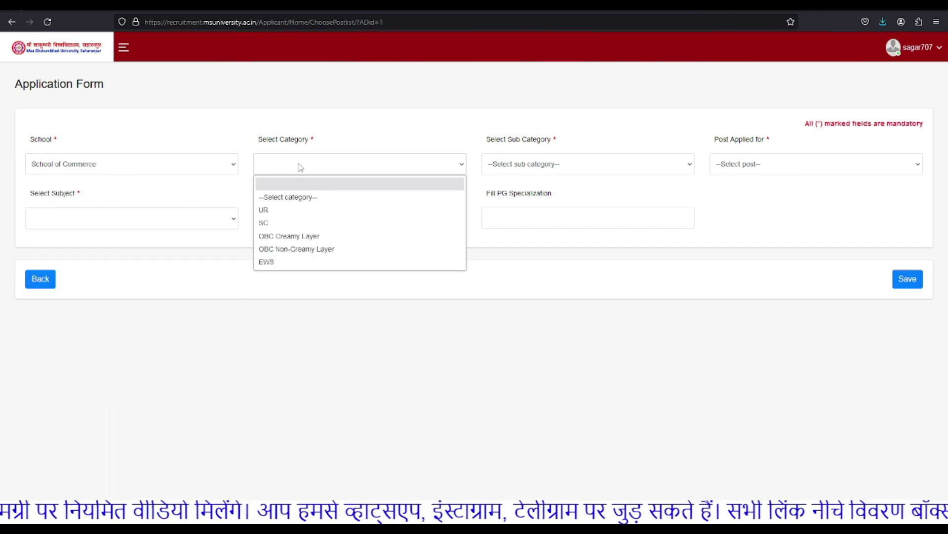
click(280, 209)
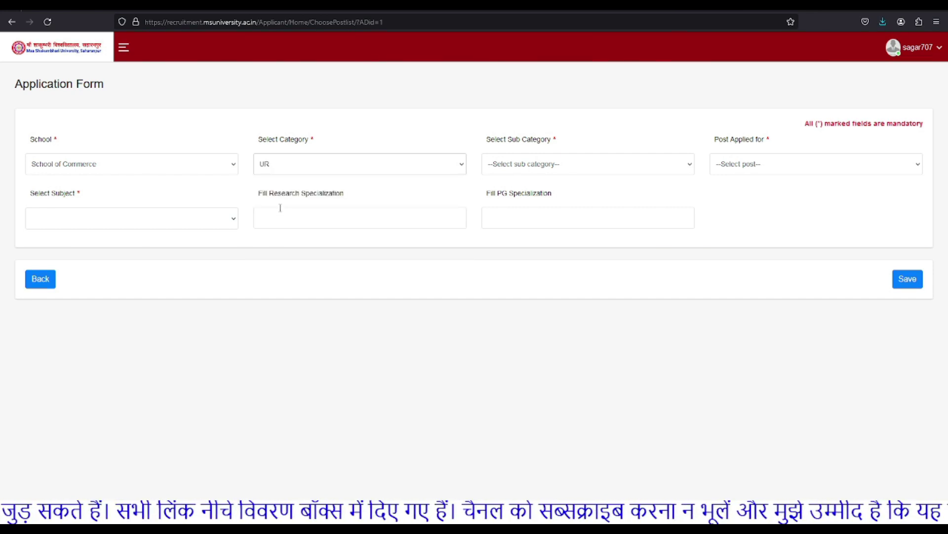
click(532, 170)
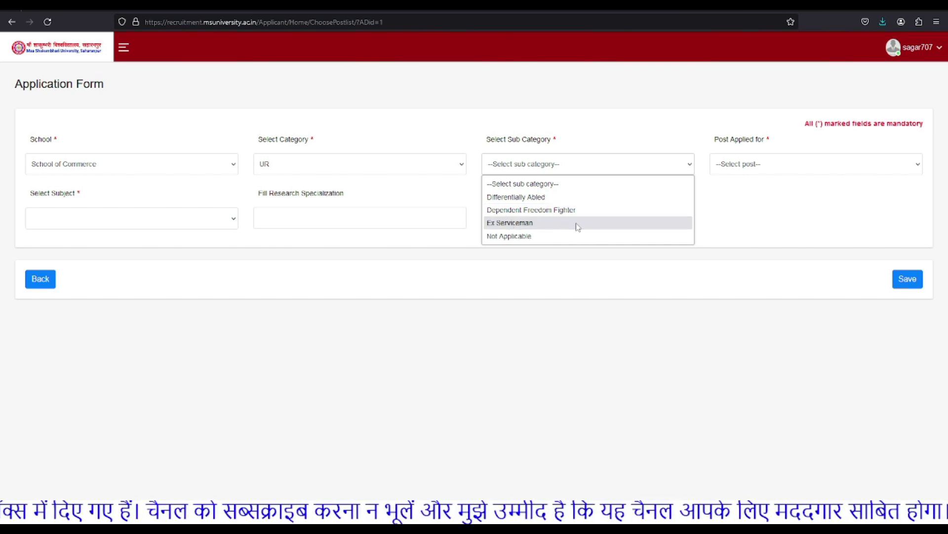
click(499, 238)
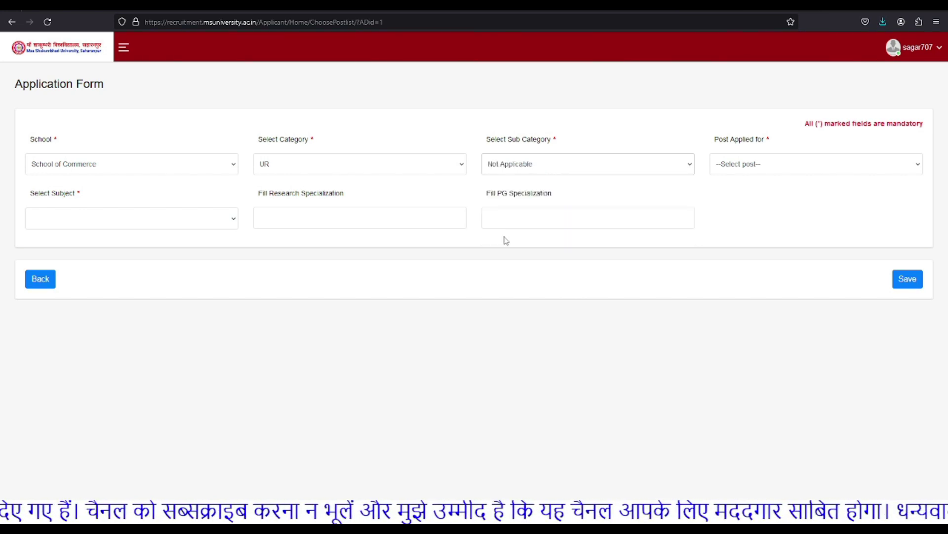
Step: Check which posts can be applied for under the UR category
click(756, 168)
click(756, 168)
click(756, 168)
click(756, 168)
click(756, 168)
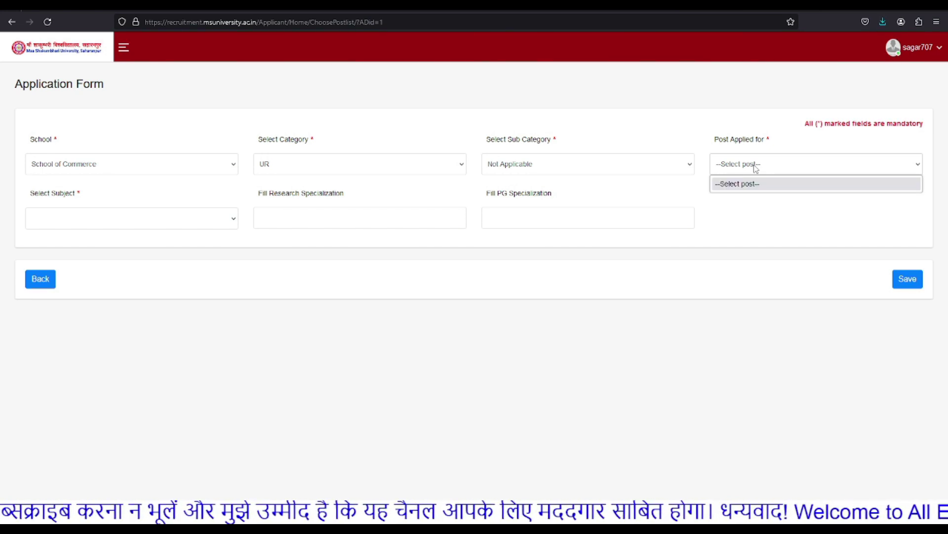
Step: Change the category to SC and check the posts offered for it
click(462, 163)
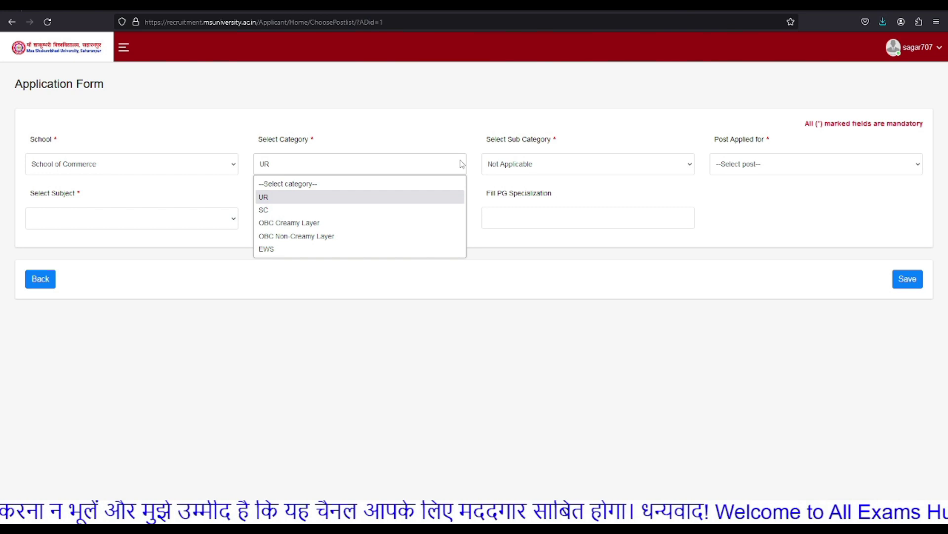
click(319, 209)
click(759, 168)
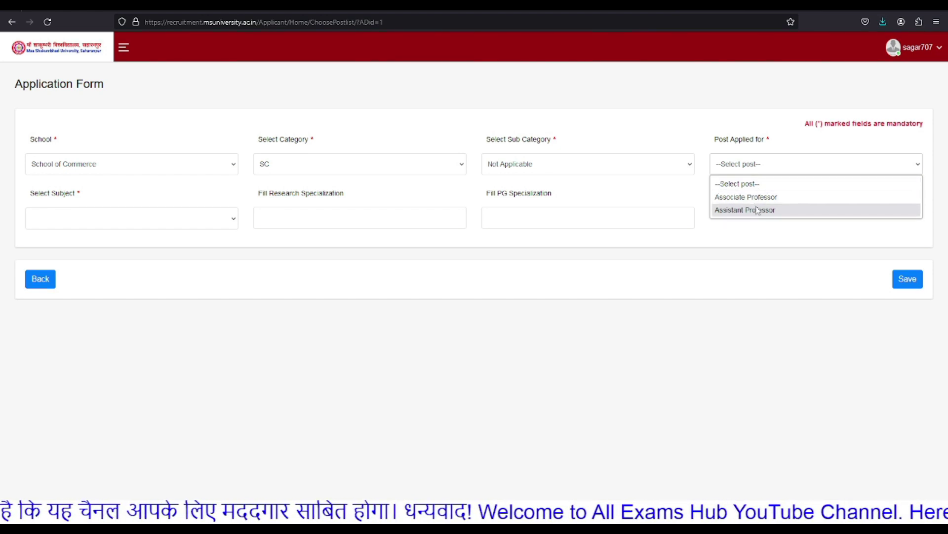
Step: Change the category to OBC Creamy Layer and check the posts offered for it
click(320, 164)
click(309, 222)
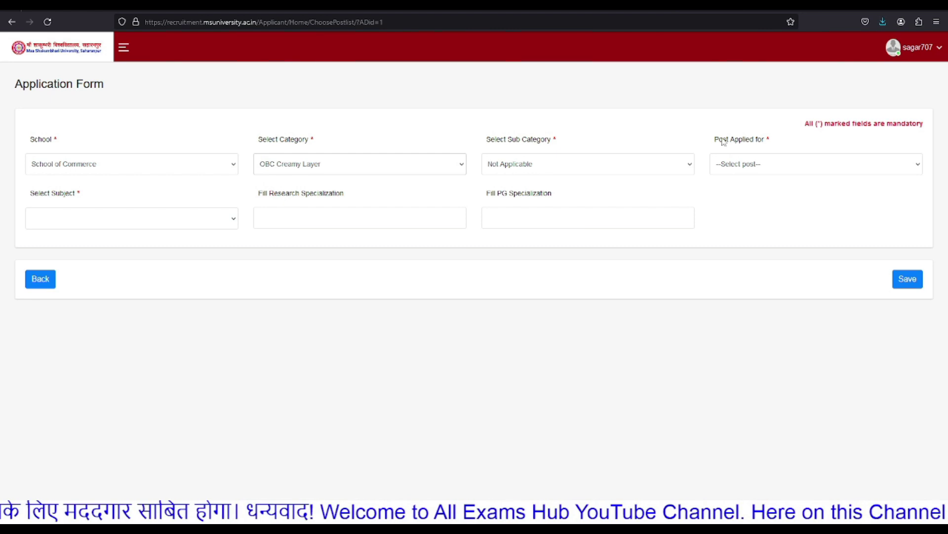
click(777, 165)
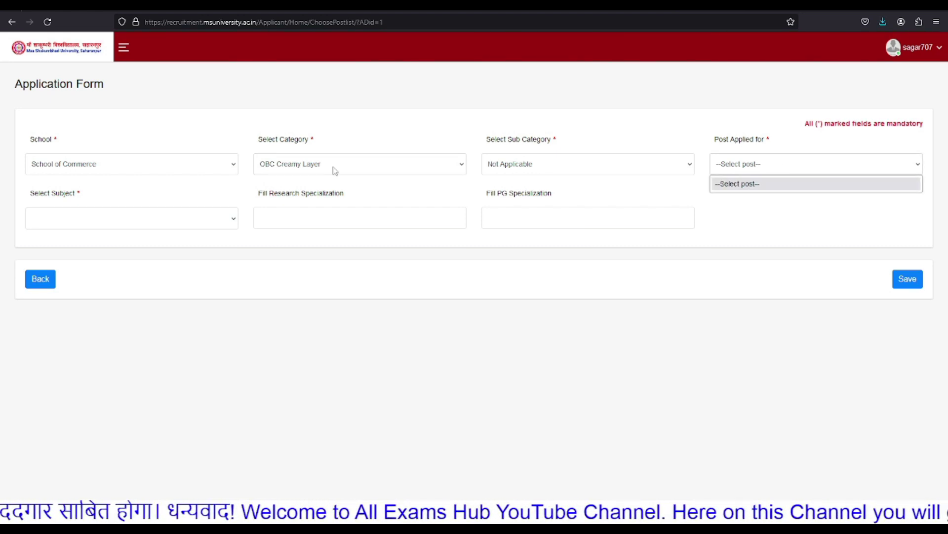
Step: Change the category to OBC Non-Creamy Layer and open the choice of posts to apply for
click(332, 169)
click(299, 233)
click(769, 164)
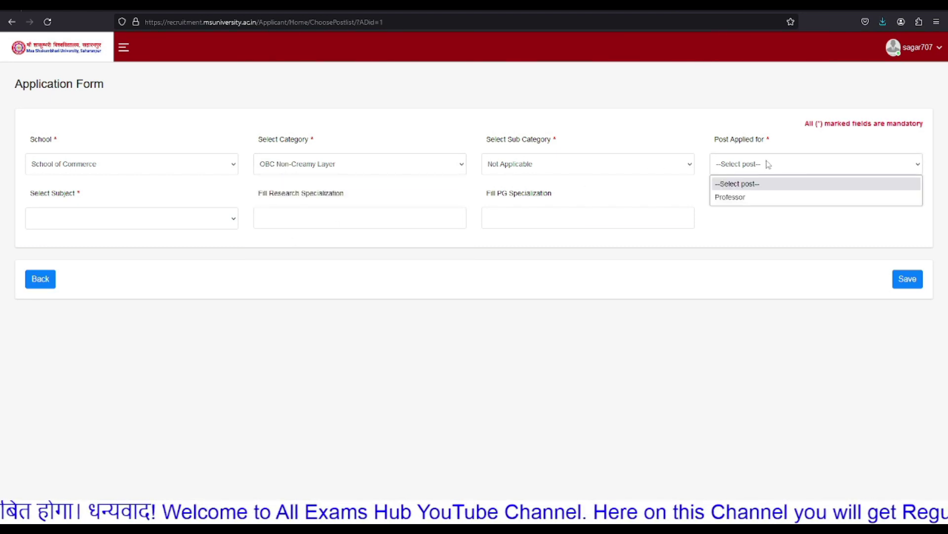
Step: Change the category to EWS and check the posts offered for it
click(368, 172)
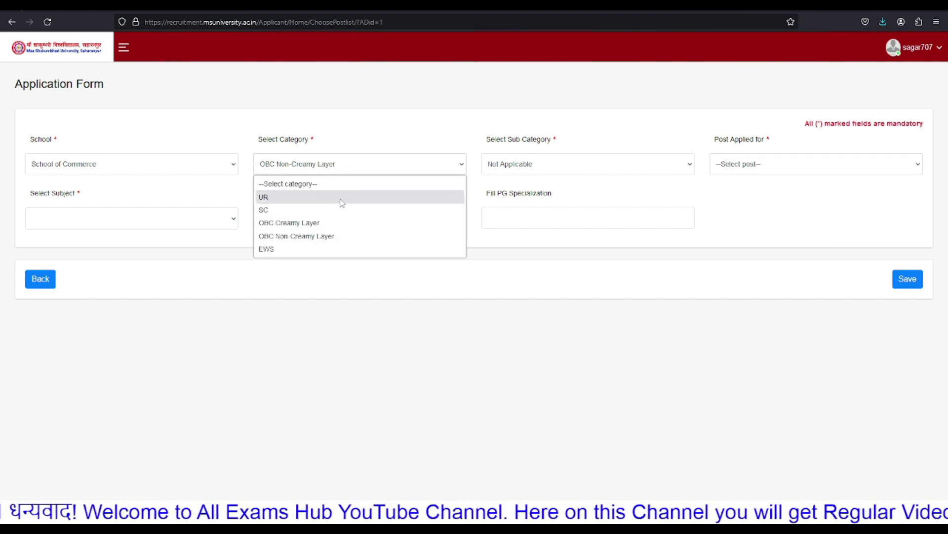
click(293, 249)
click(720, 165)
click(720, 165)
click(720, 166)
click(720, 165)
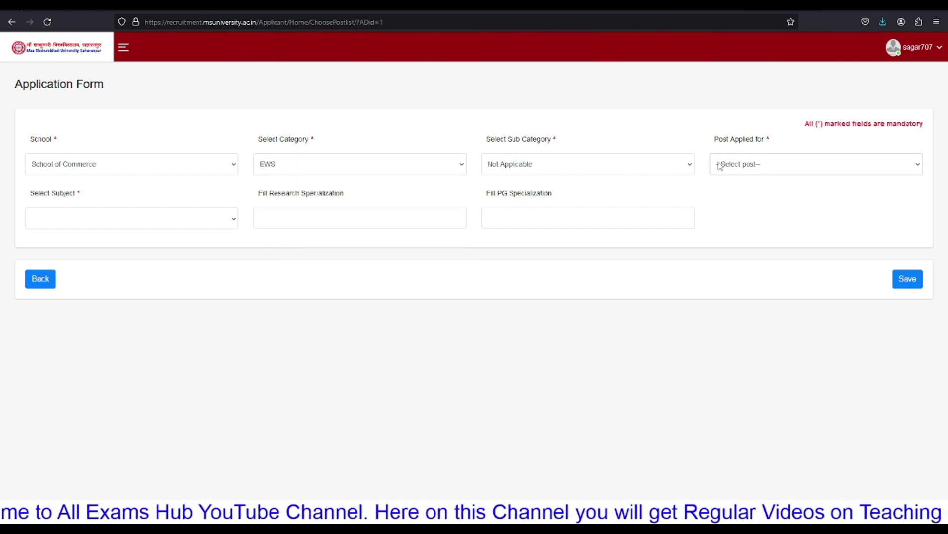
Step: Set the category to SC, the post applied for to Assistant Professor and the subject to Commerce or Allied Subject
click(414, 164)
click(280, 210)
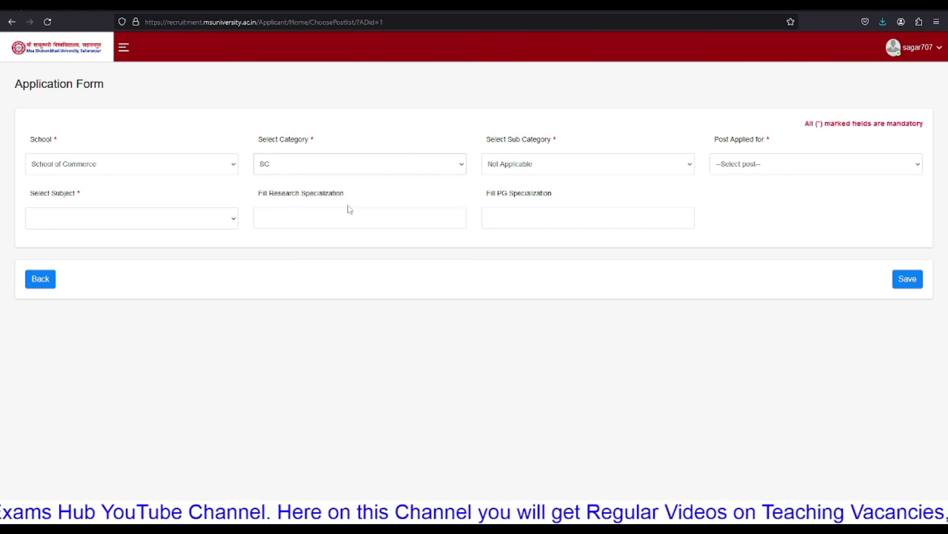
click(781, 171)
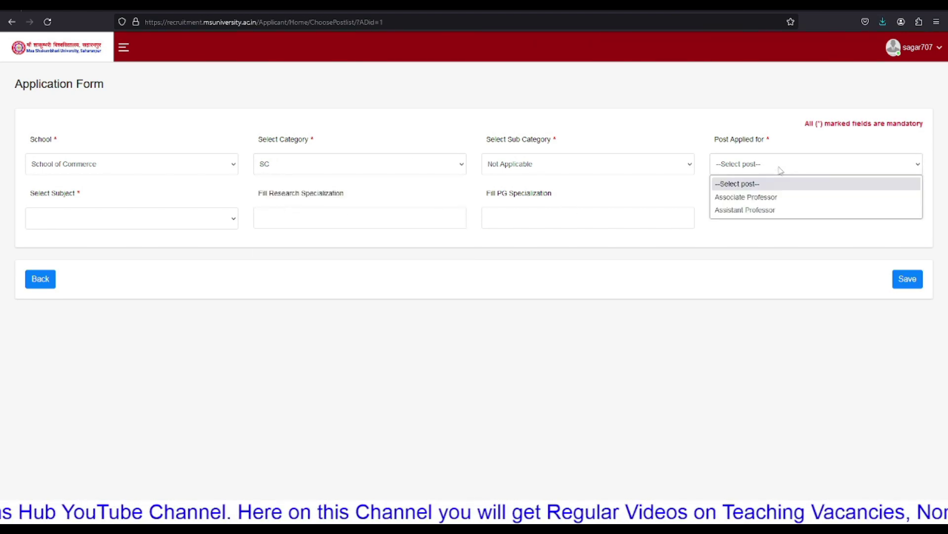
click(753, 210)
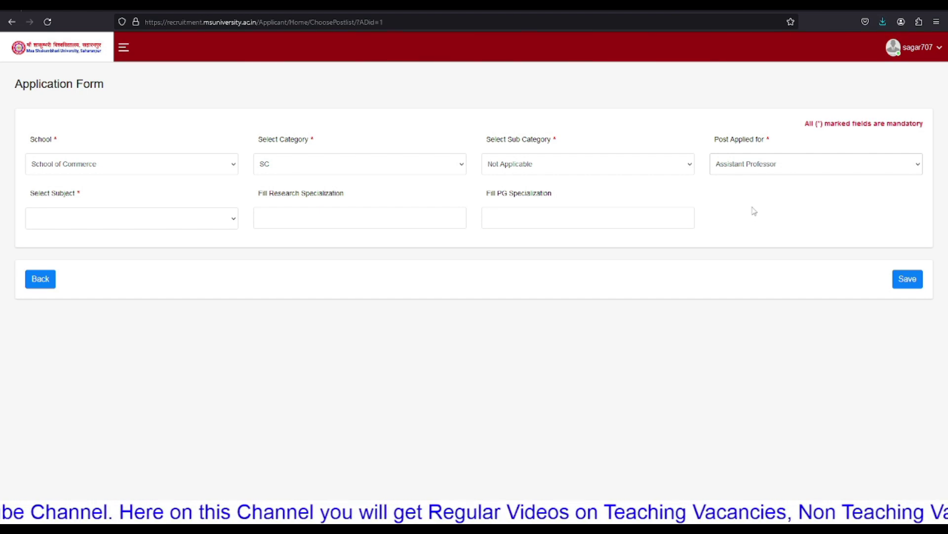
click(226, 225)
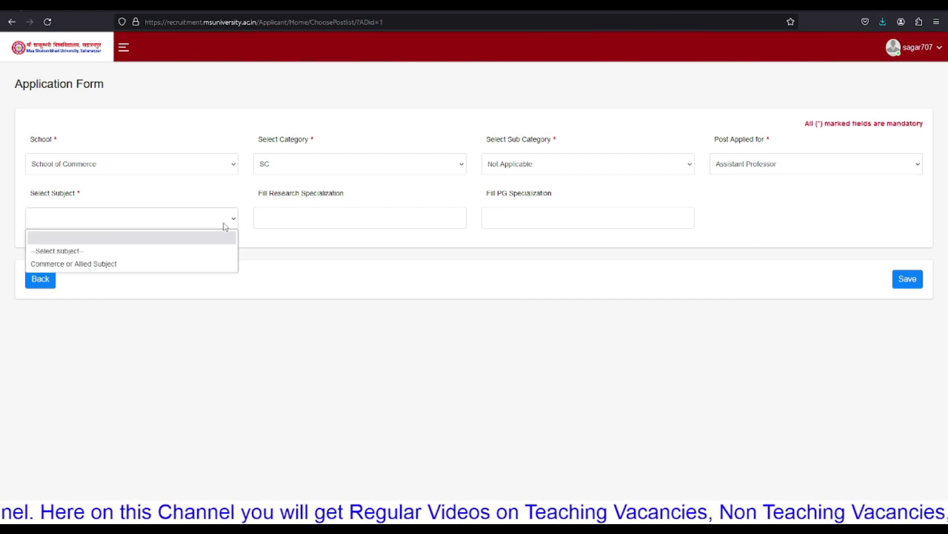
click(88, 266)
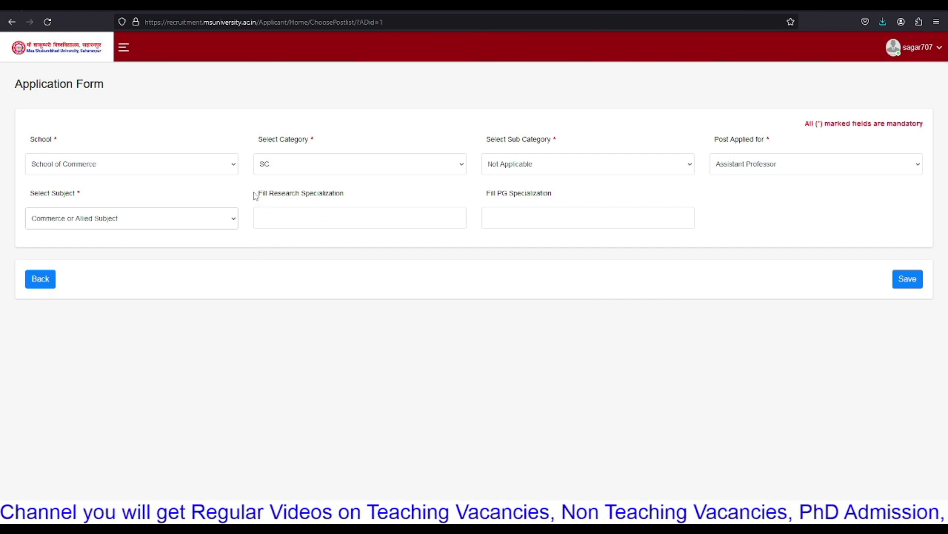
Step: Review the research specialization and PG specialization fields of the post selection form
drag(255, 193, 368, 195)
click(279, 220)
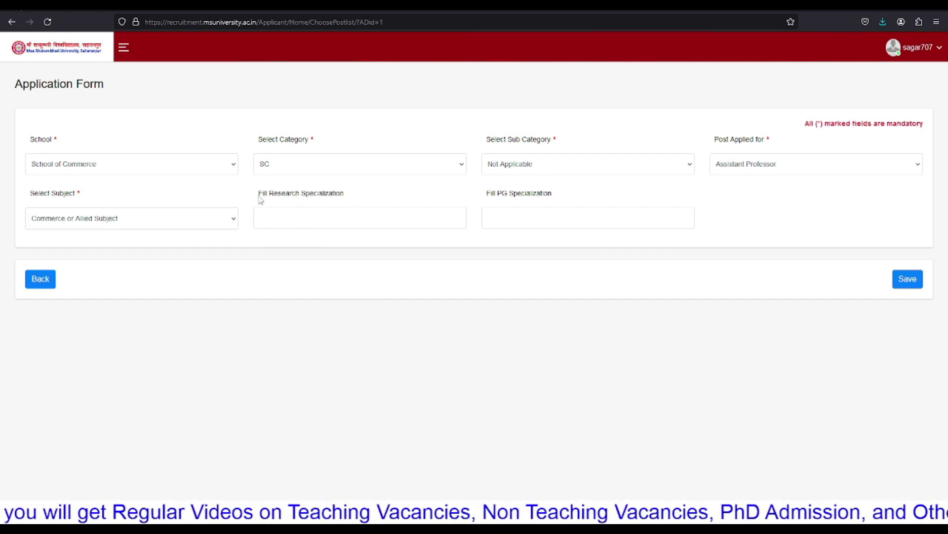
drag(261, 194, 360, 193)
click(305, 219)
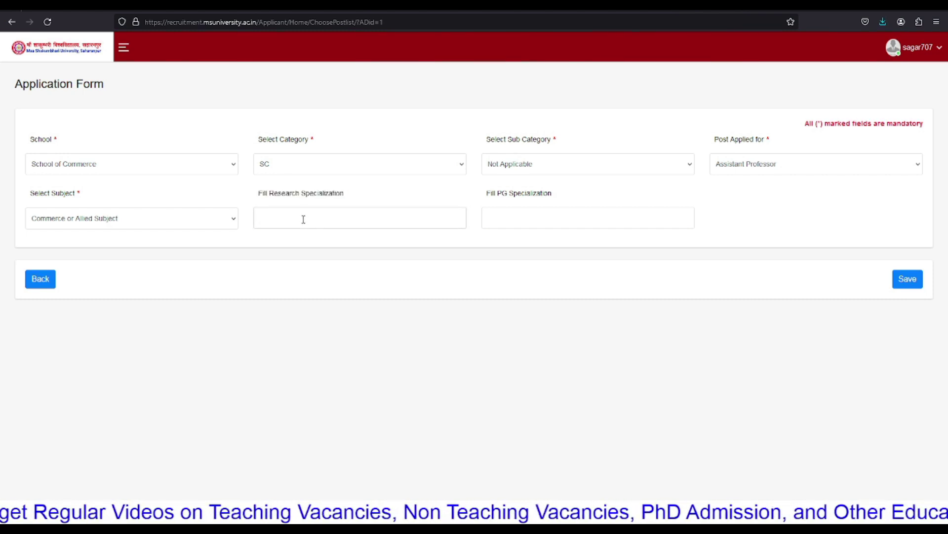
drag(487, 197, 566, 197)
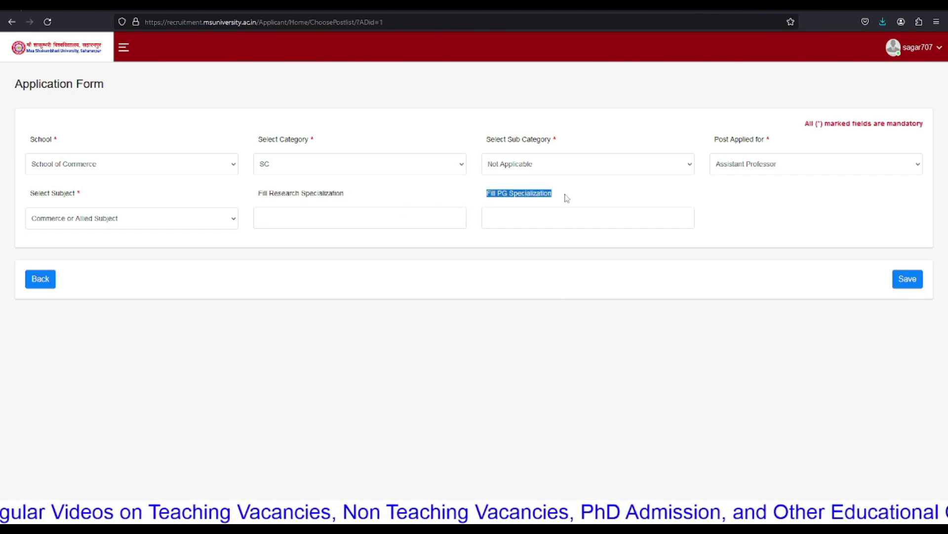
click(516, 198)
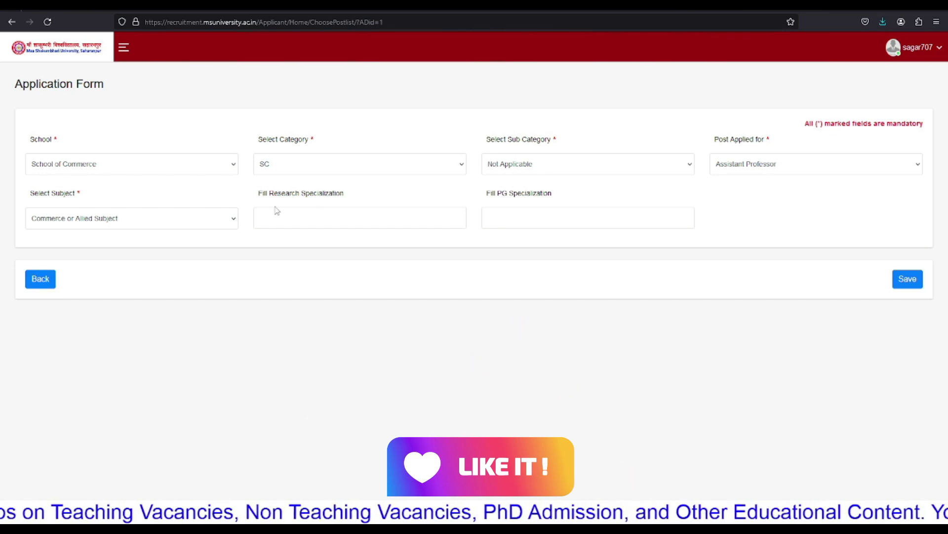
drag(259, 193, 353, 197)
click(303, 196)
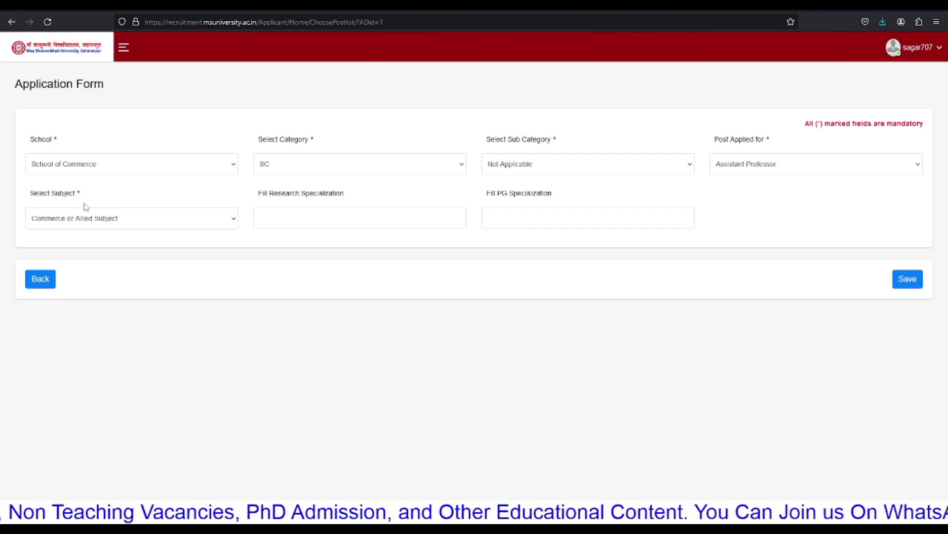
drag(267, 194, 568, 195)
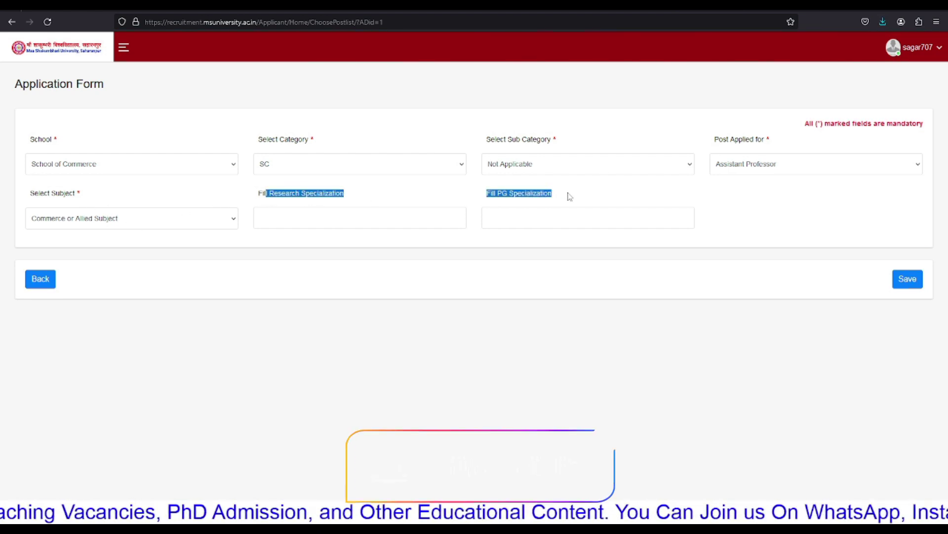
click(521, 286)
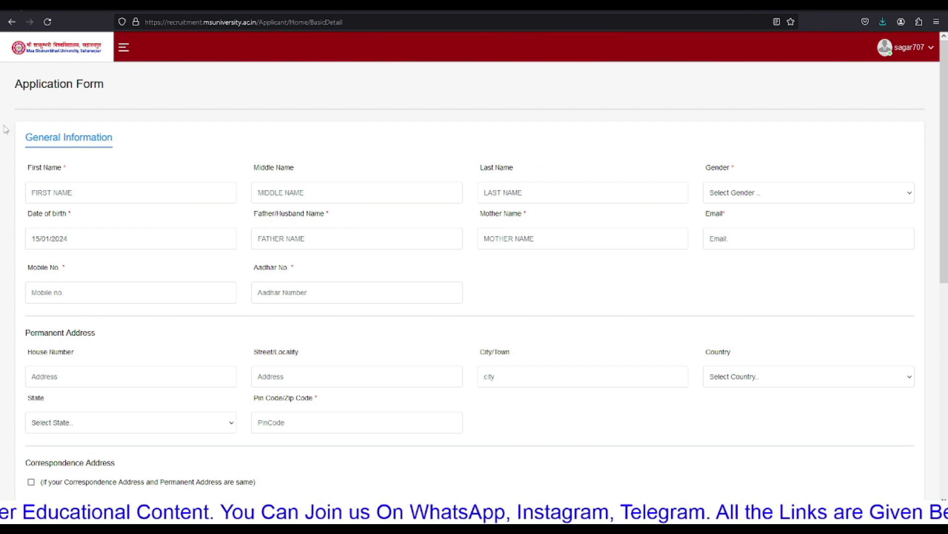
Step: Review the personal detail and address fields in the General Information form
drag(40, 169, 722, 172)
drag(45, 216, 295, 218)
click(229, 218)
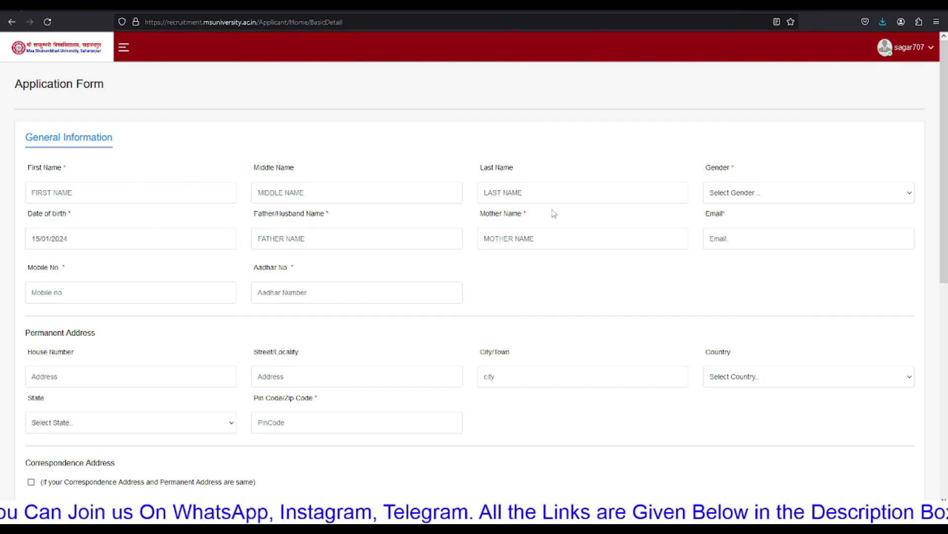
scroll(947, 225, down, 1)
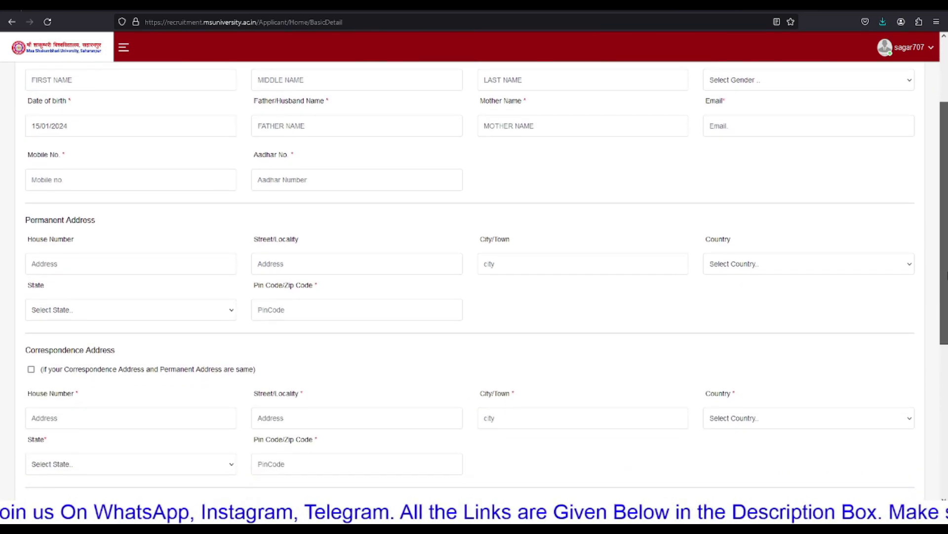
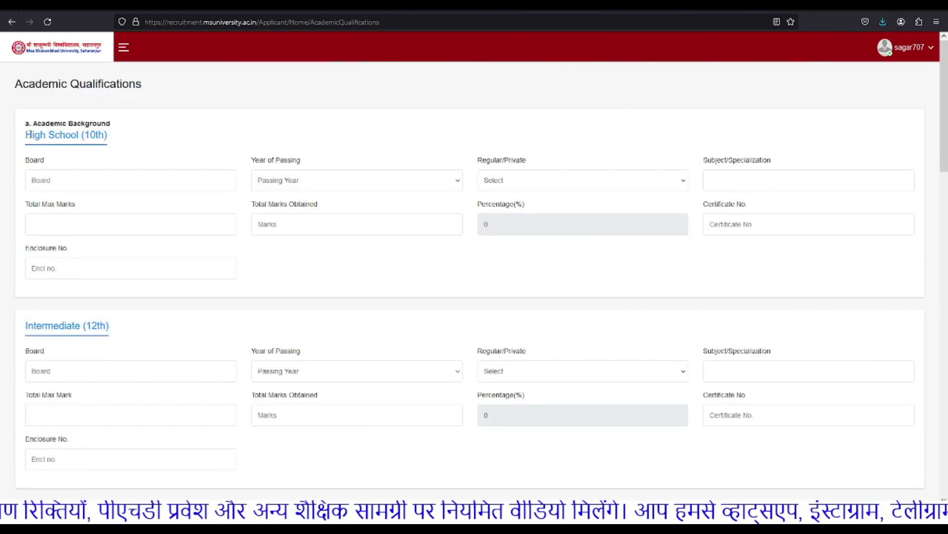
Step: Look through the qualification levels requested on the Academic Qualifications page, starting from High School (10th)
drag(25, 135, 113, 139)
click(52, 195)
scroll(52, 195, down, 3)
drag(42, 184, 102, 184)
drag(28, 361, 104, 358)
scroll(101, 335, down, 3)
click(261, 159)
scroll(320, 150, up, 6)
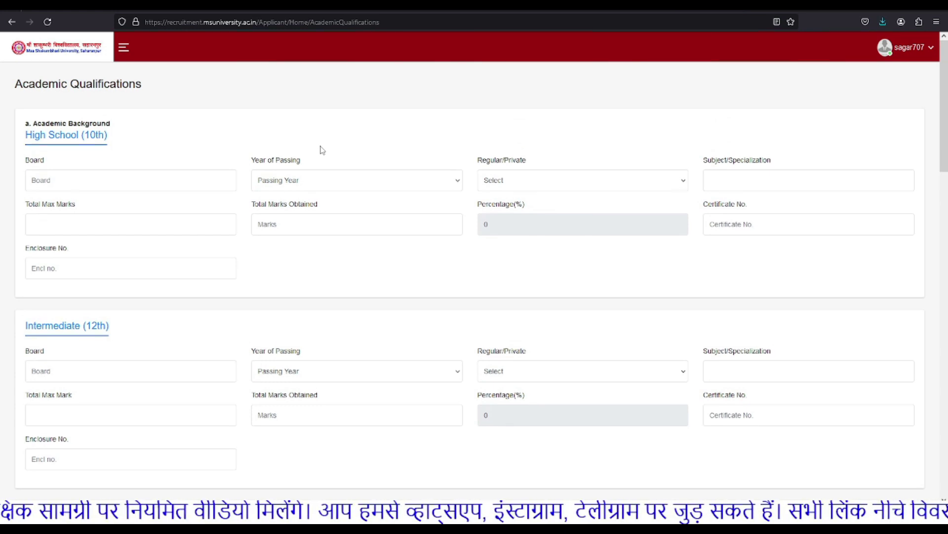
Step: Examine the High School (10th) fields, including passing year, Regular/Private, subject, marks, certificate number and enclosure number
click(326, 175)
click(526, 177)
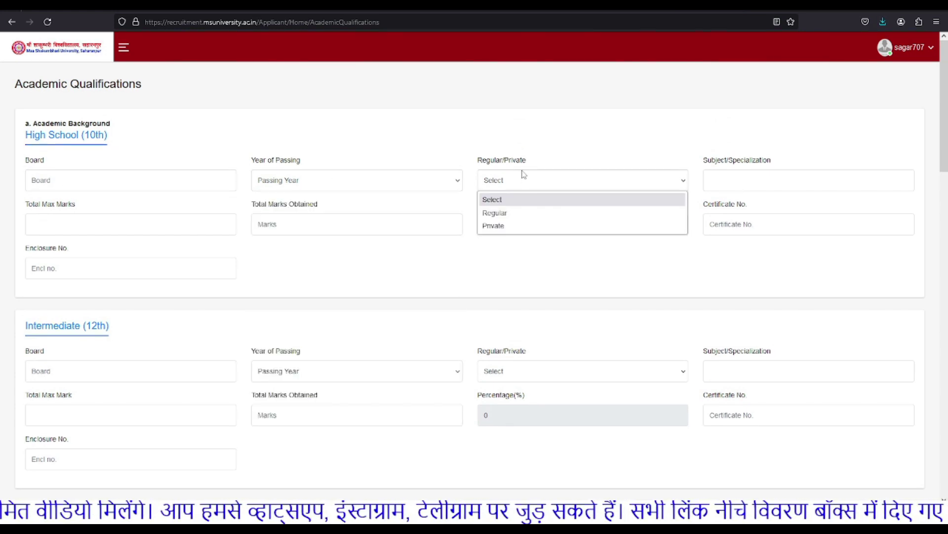
click(531, 175)
click(743, 174)
click(93, 221)
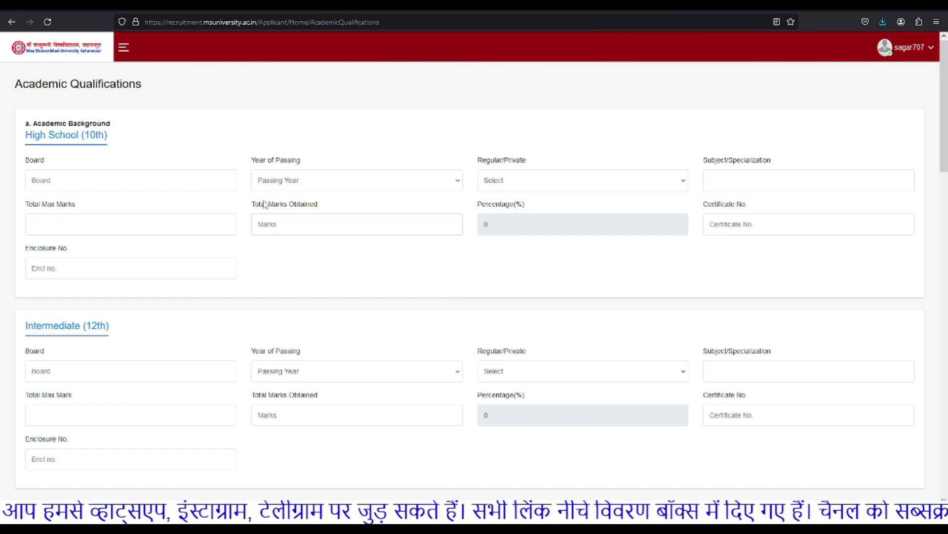
drag(265, 204, 336, 205)
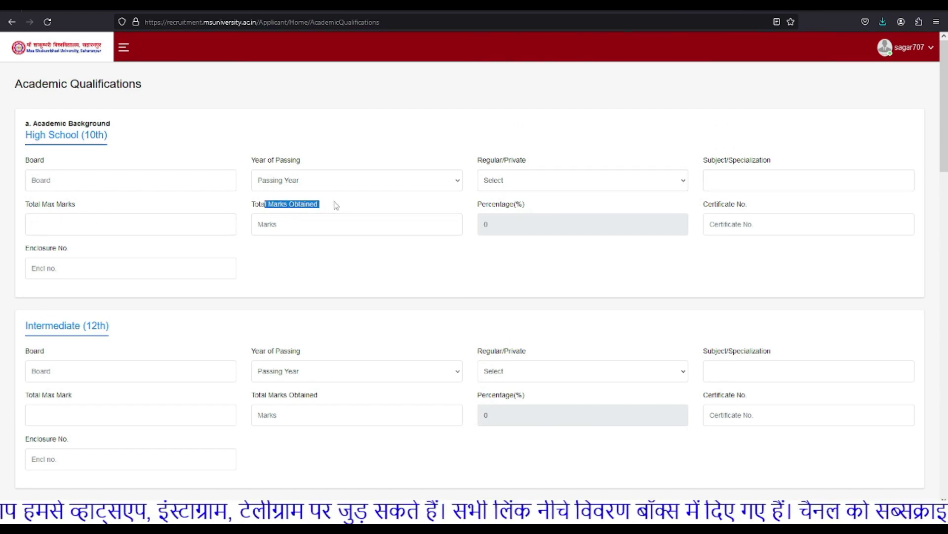
click(762, 223)
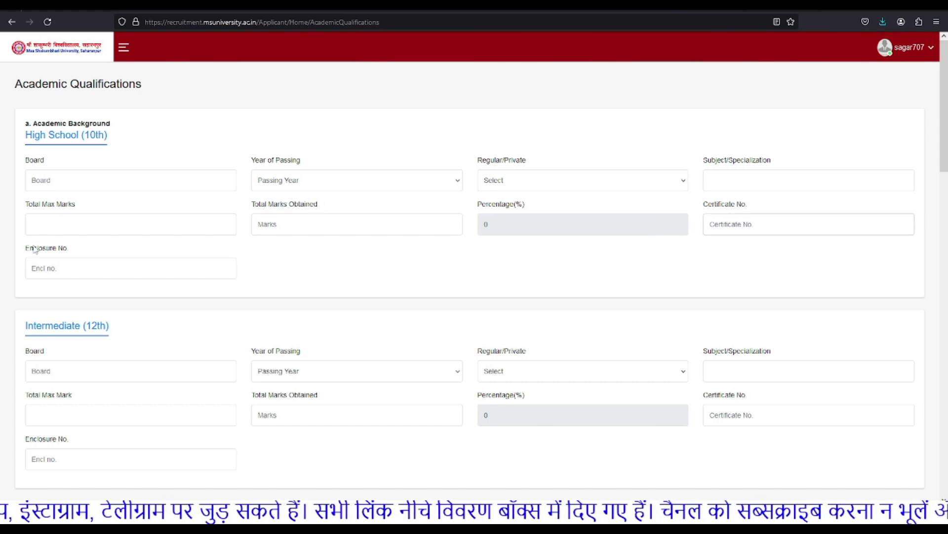
drag(32, 249, 71, 248)
click(254, 253)
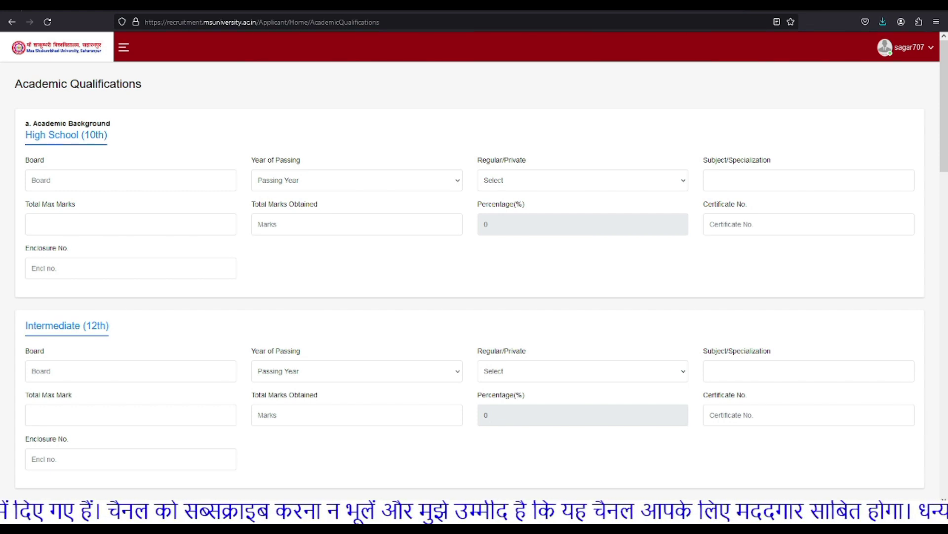
Step: Try 02 as the enclosure number for High School (10th) and clear the field
drag(27, 135, 134, 138)
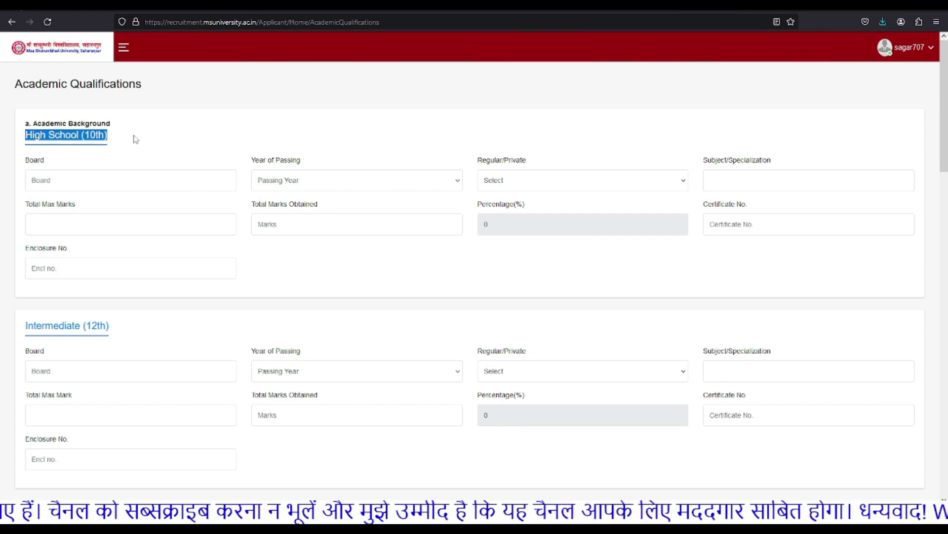
click(64, 271)
text(02)
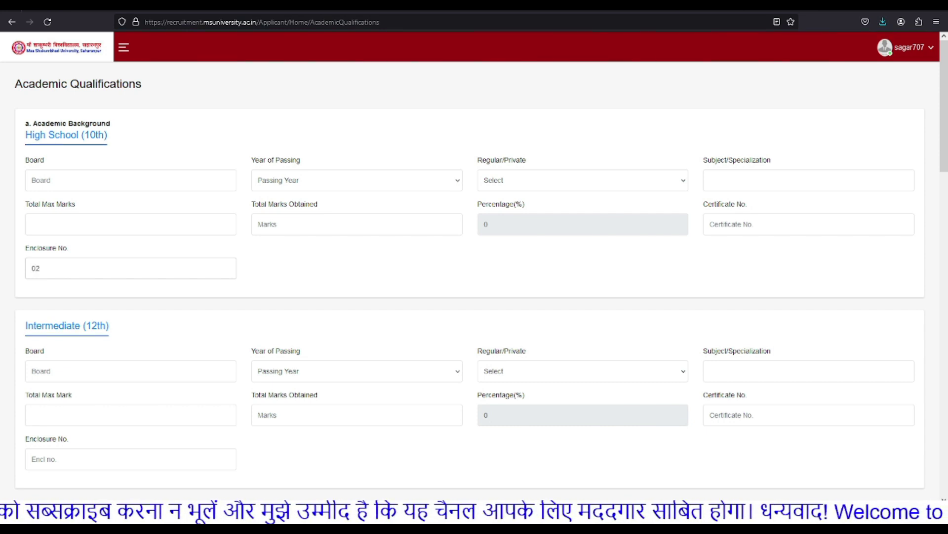
key(BackSpace)
key(BackSpace)
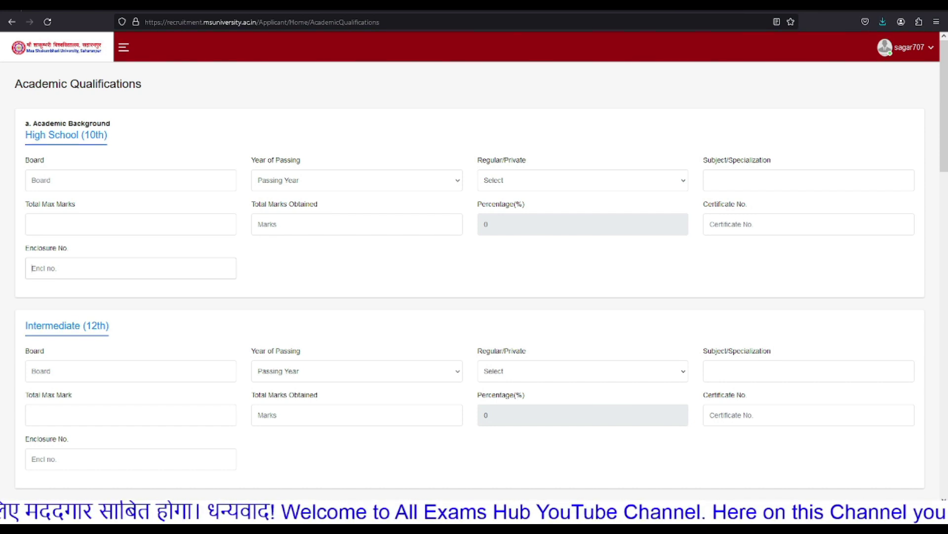
Step: Try 01 as the High School (10th) enclosure number and empty the field again
text(01)
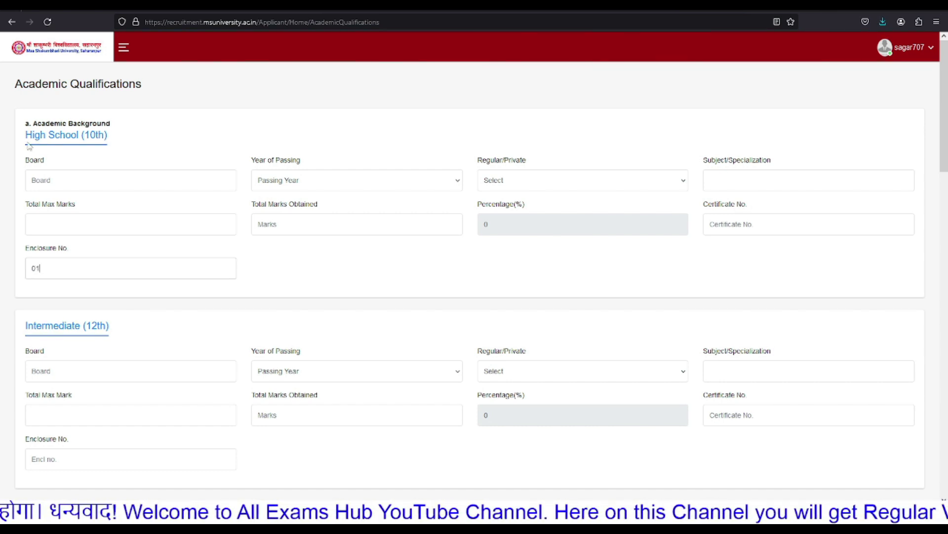
drag(25, 136, 126, 139)
click(128, 141)
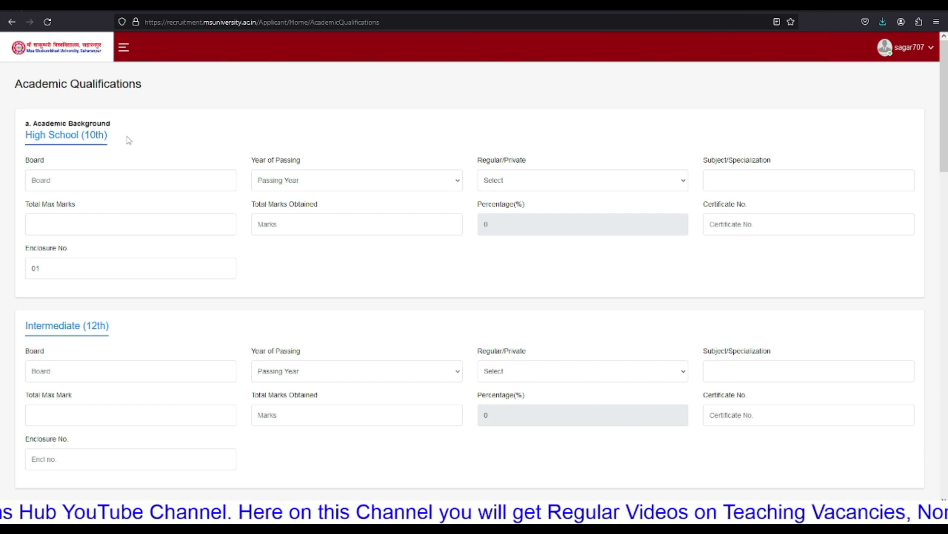
click(75, 263)
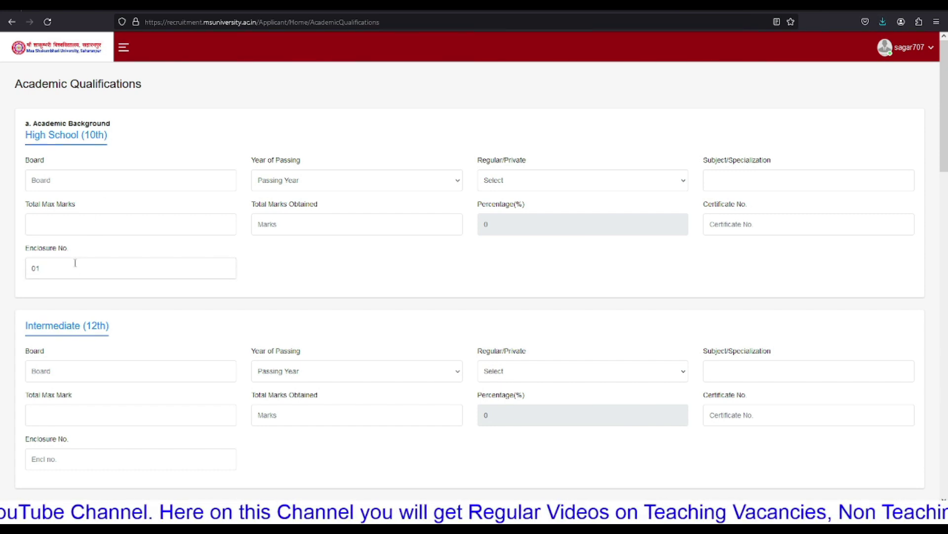
key(BackSpace)
key(BackSpace)
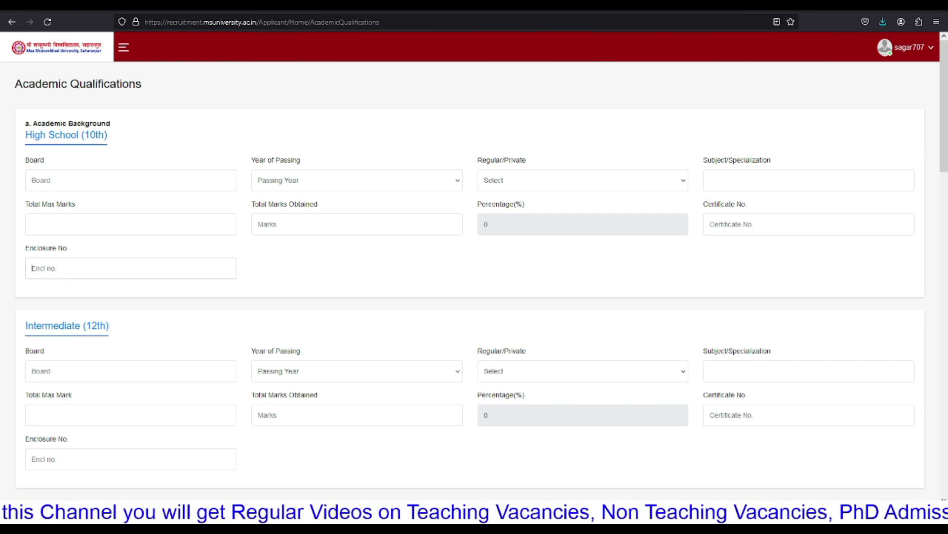
Step: Review the enclosure number field in the Intermediate (12th) section
scroll(96, 243, down, 2)
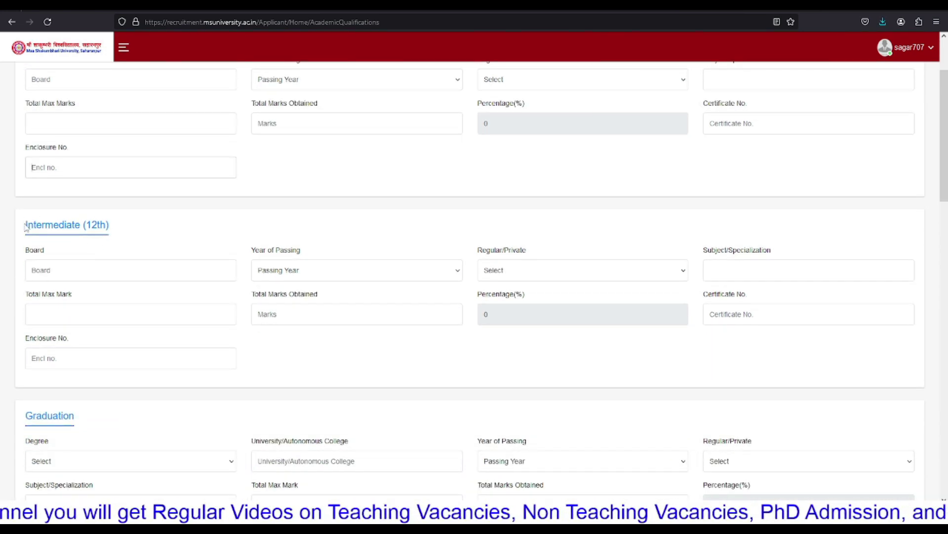
drag(26, 225, 122, 240)
click(56, 357)
scroll(56, 358, down, 3)
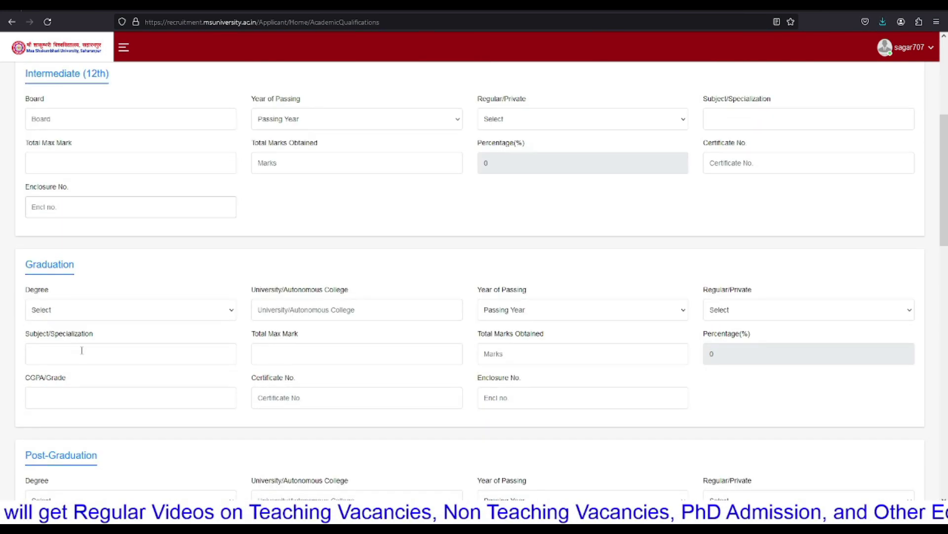
Step: Try 02 as the enclosure number in the Graduation section and clear the field
double_click(37, 267)
click(506, 400)
scroll(508, 404, down, 2)
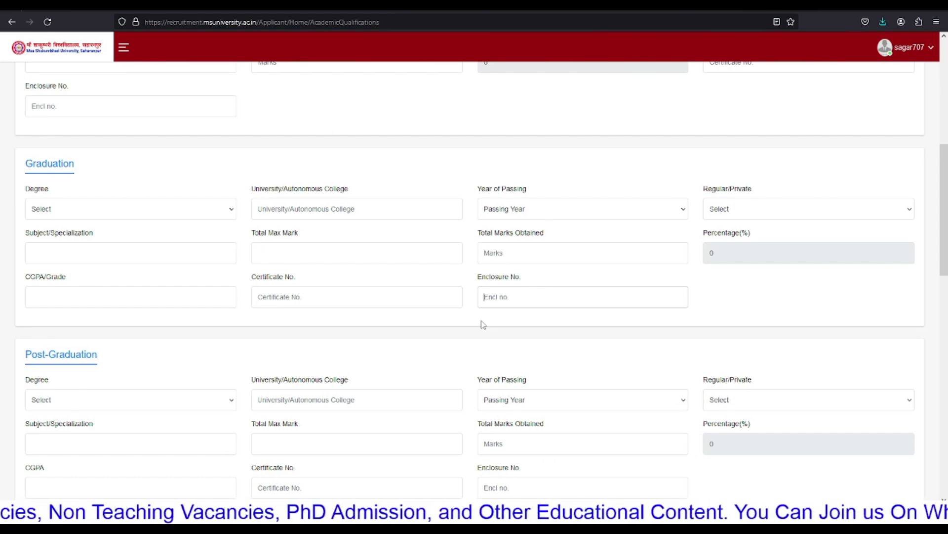
text(02)
key(BackSpace)
key(BackSpace)
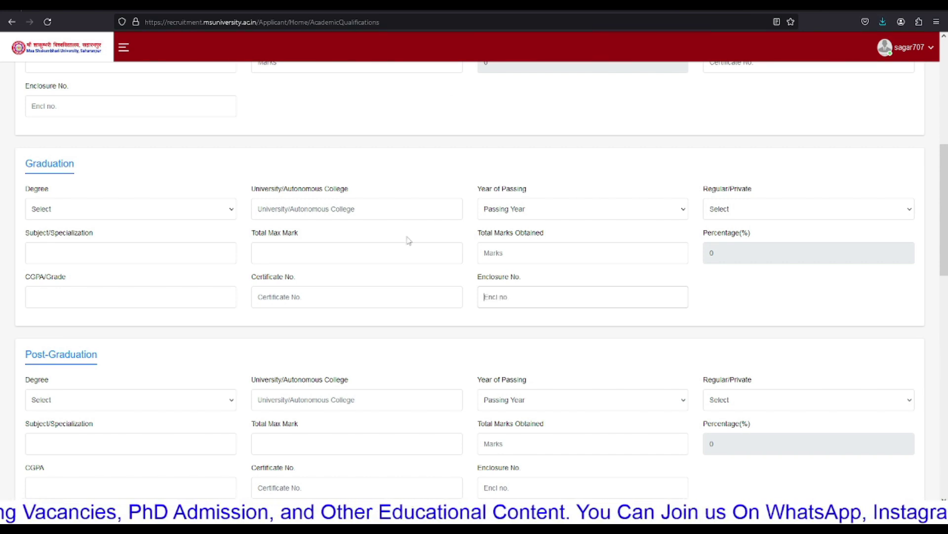
Step: Look over the Post-Graduation section and the M.Phil. and Ph.D./D.Phil sections below it
scroll(408, 239, down, 3)
drag(37, 203, 99, 212)
scroll(99, 211, down, 3)
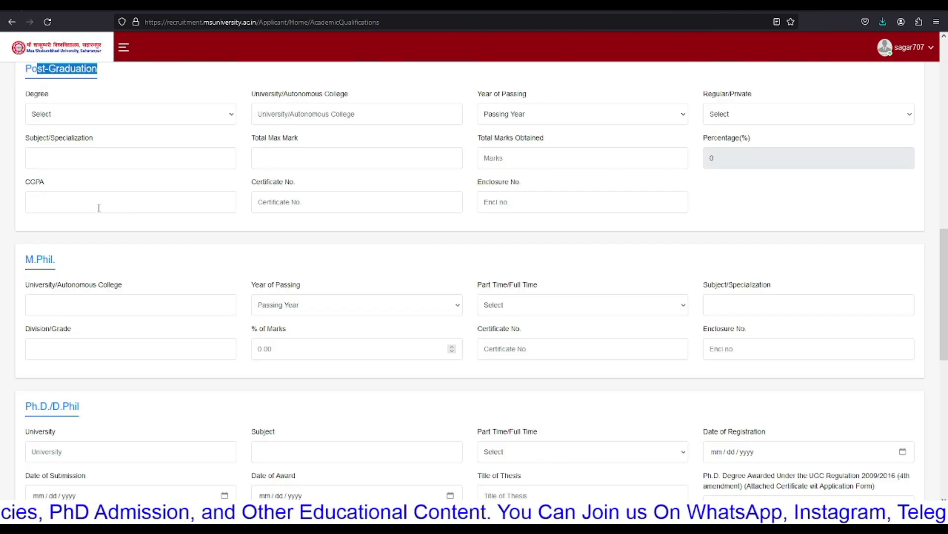
Step: Look over the M.Phil., Ph.D./D.Phil and D.Lit/DSc. sections down to the NET qualification questions
drag(31, 242, 83, 250)
click(168, 265)
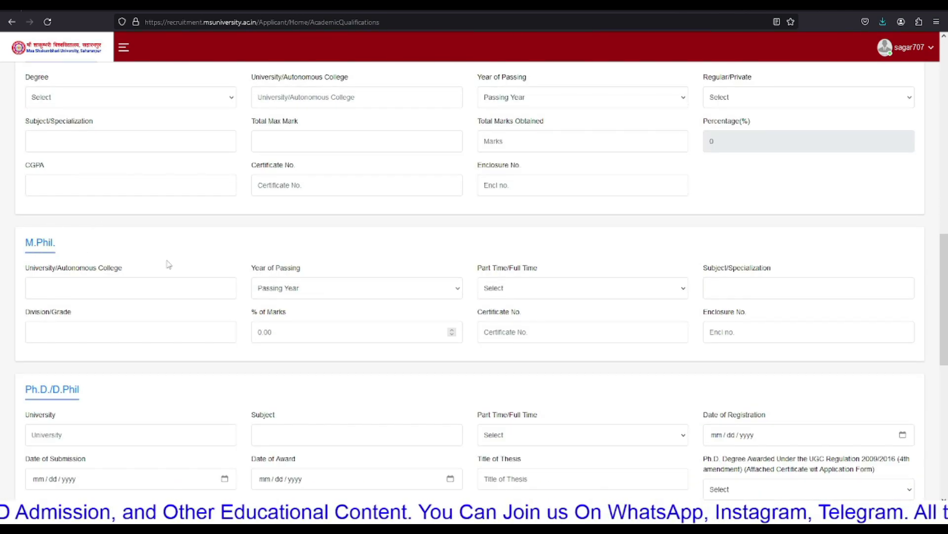
scroll(168, 263, down, 3)
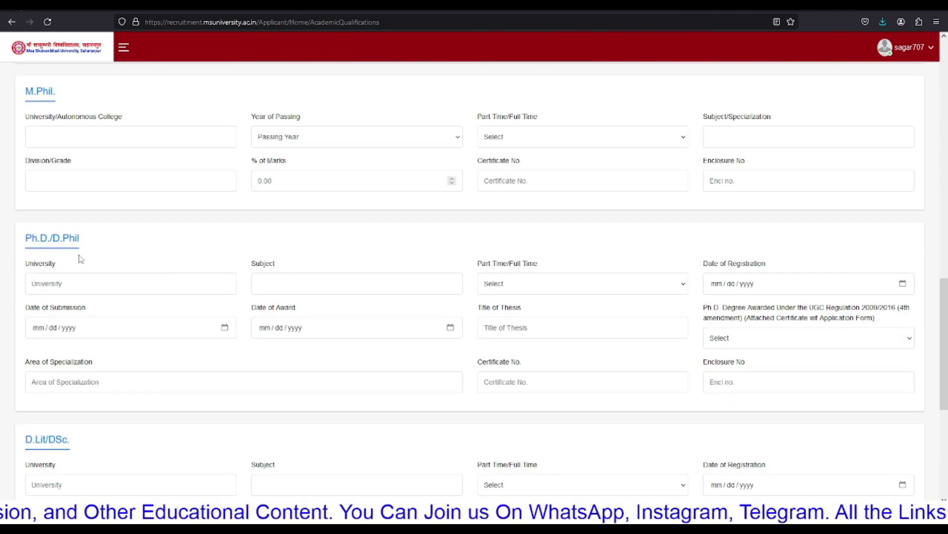
drag(25, 238, 91, 239)
click(93, 242)
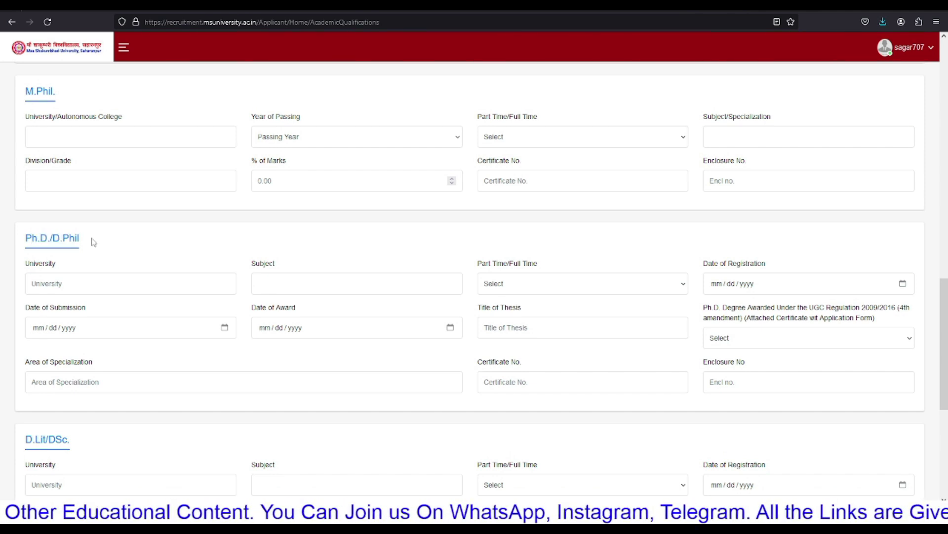
scroll(93, 242, down, 1)
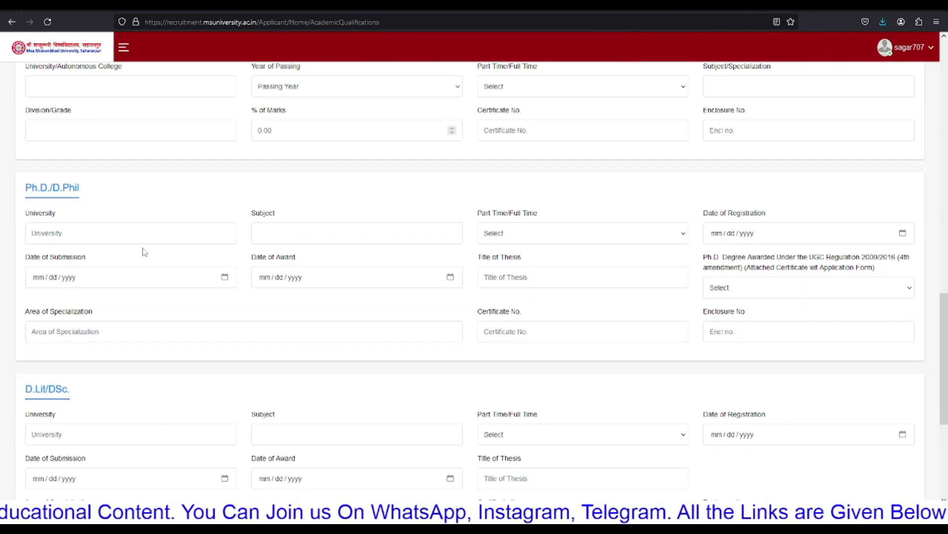
scroll(145, 252, down, 2)
drag(32, 288, 91, 294)
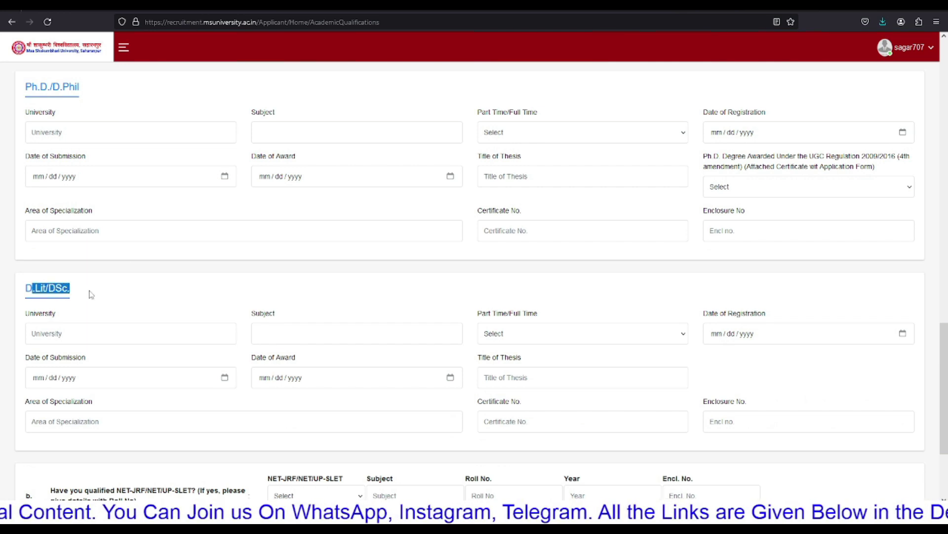
click(139, 297)
scroll(138, 296, down, 3)
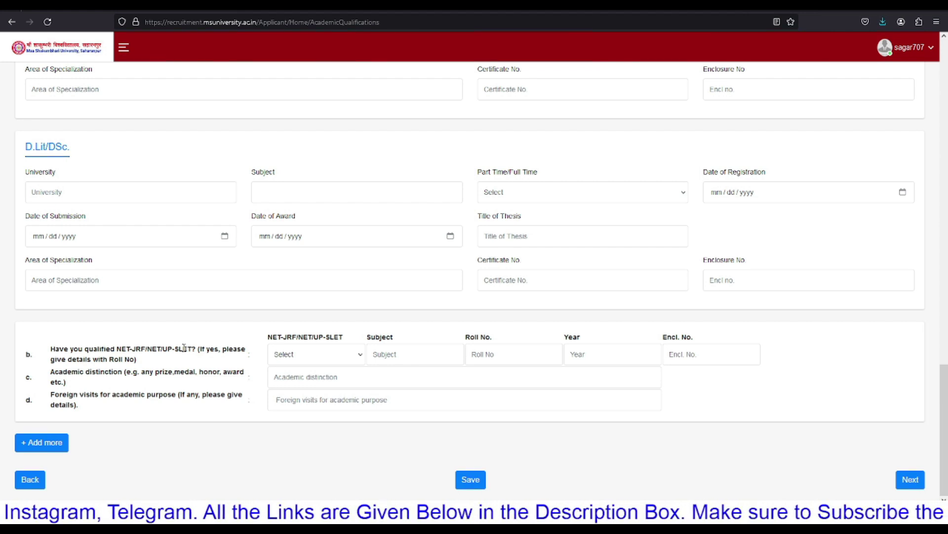
Step: Choose NET as the qualified exam and check the adjoining Subject, Year and Encl. No. fields
click(331, 354)
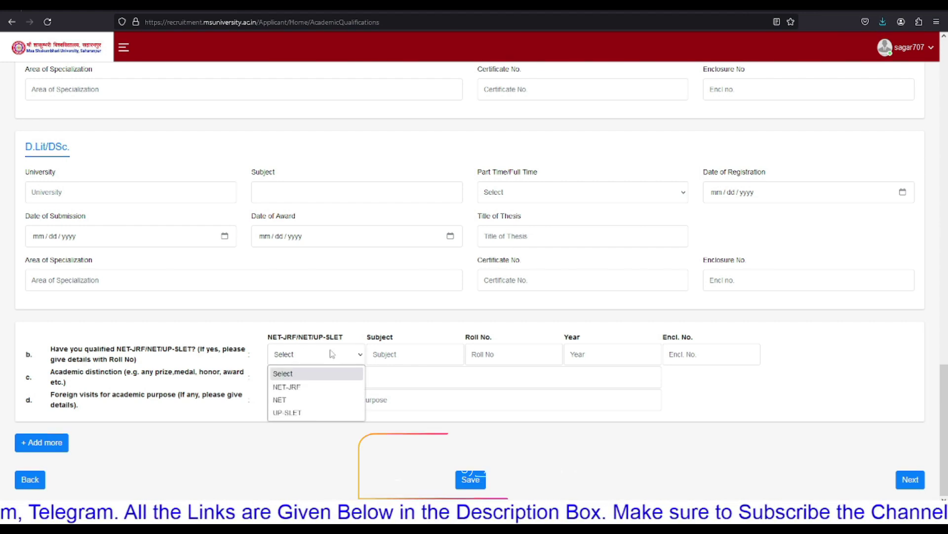
click(292, 400)
click(410, 354)
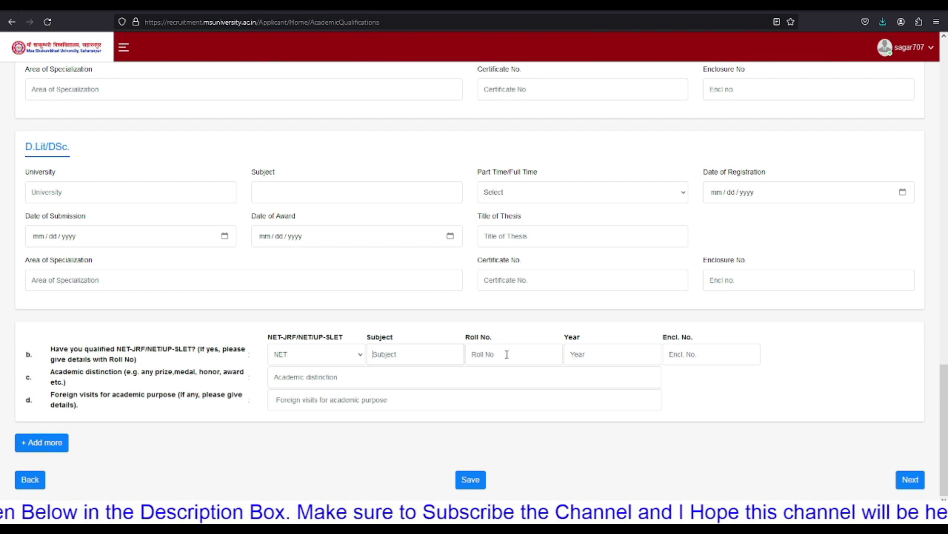
click(602, 355)
click(697, 359)
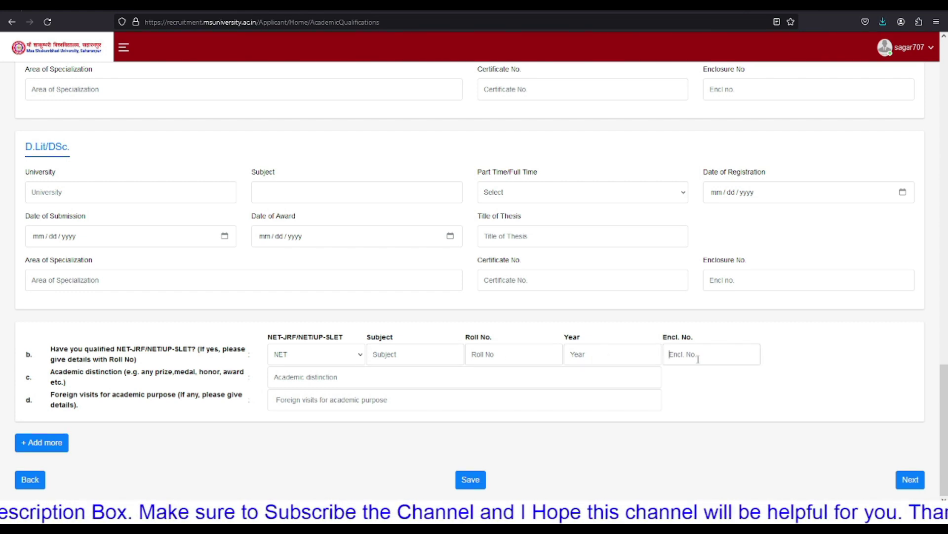
Step: Review the questions on academic distinction and foreign visits for academic purpose
drag(68, 371, 214, 374)
click(179, 376)
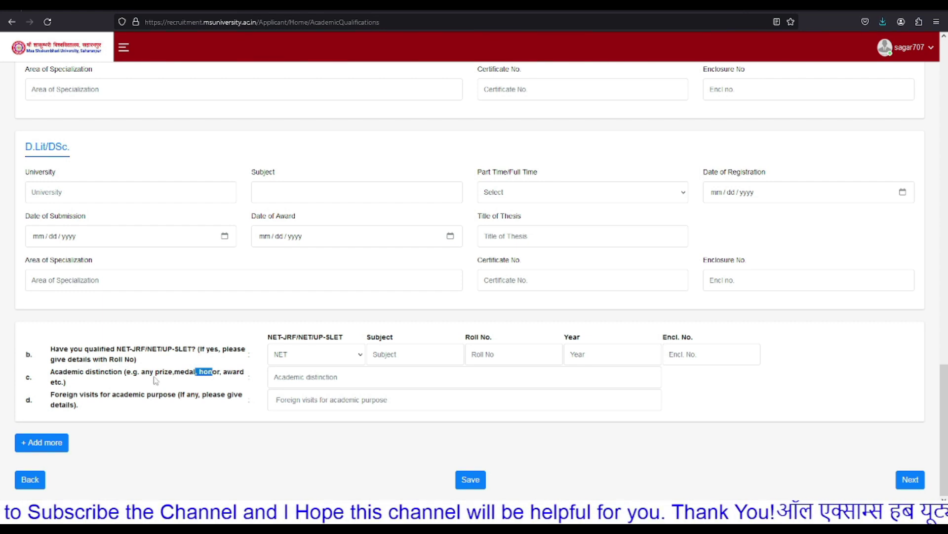
click(222, 379)
click(285, 379)
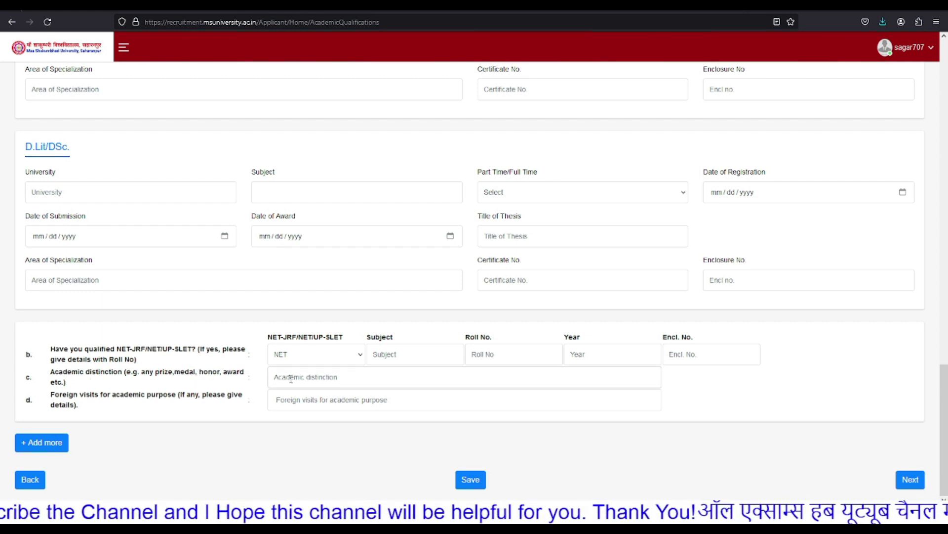
drag(74, 394, 198, 395)
click(217, 394)
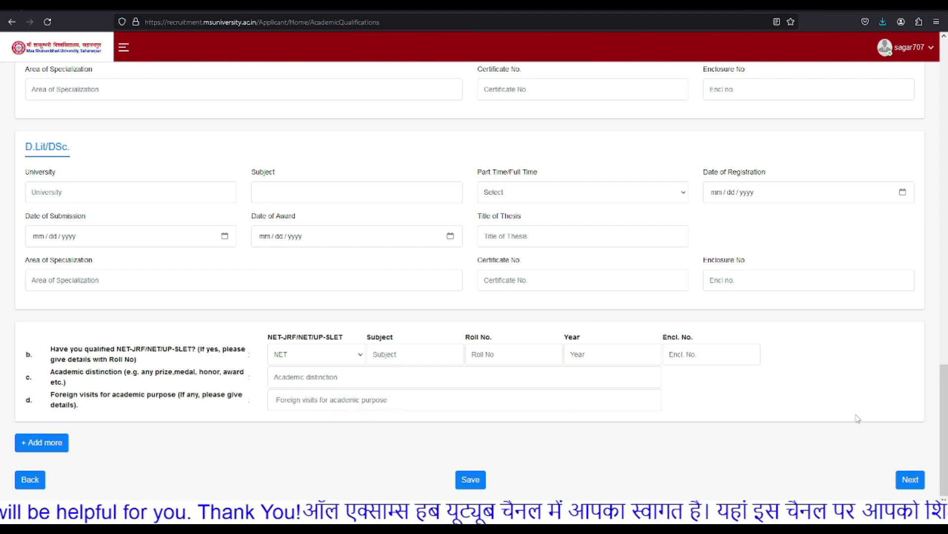
drag(47, 346, 149, 409)
click(132, 428)
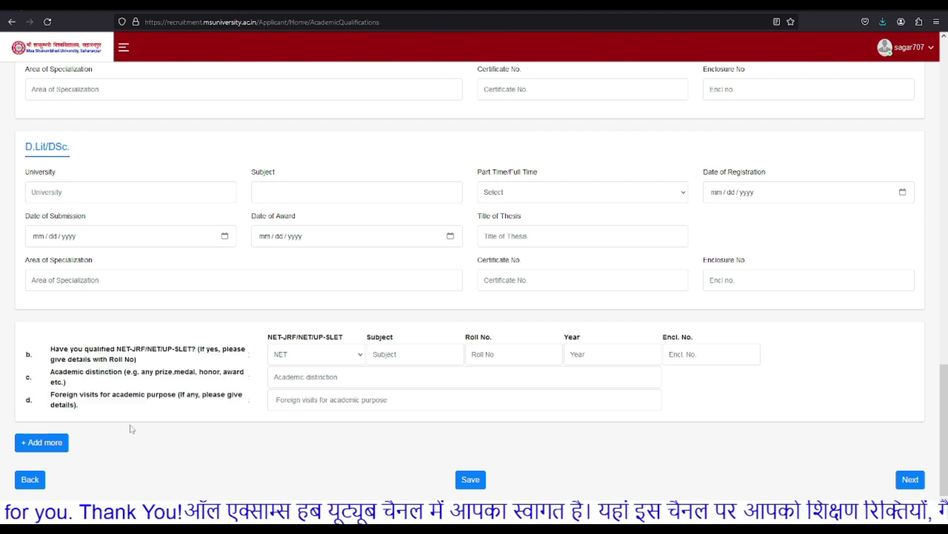
Step: Add an extra Others Fields qualification entry and look through its degree, year of passing and certificate number fields
click(58, 443)
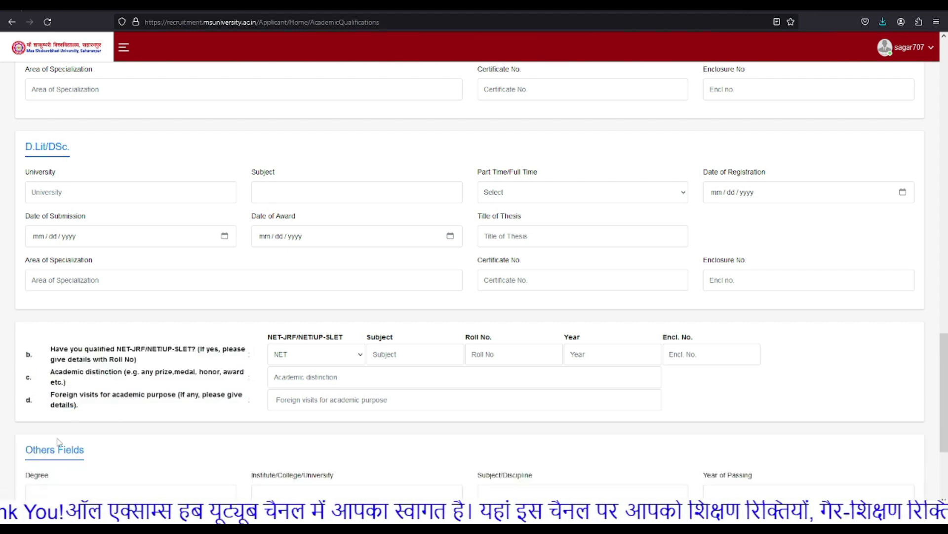
scroll(59, 441, down, 3)
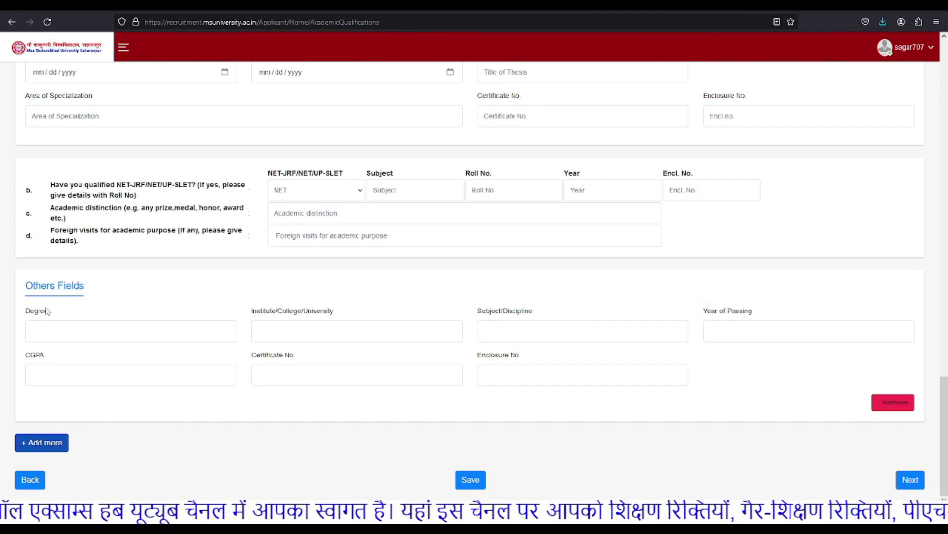
drag(27, 286, 118, 289)
click(128, 291)
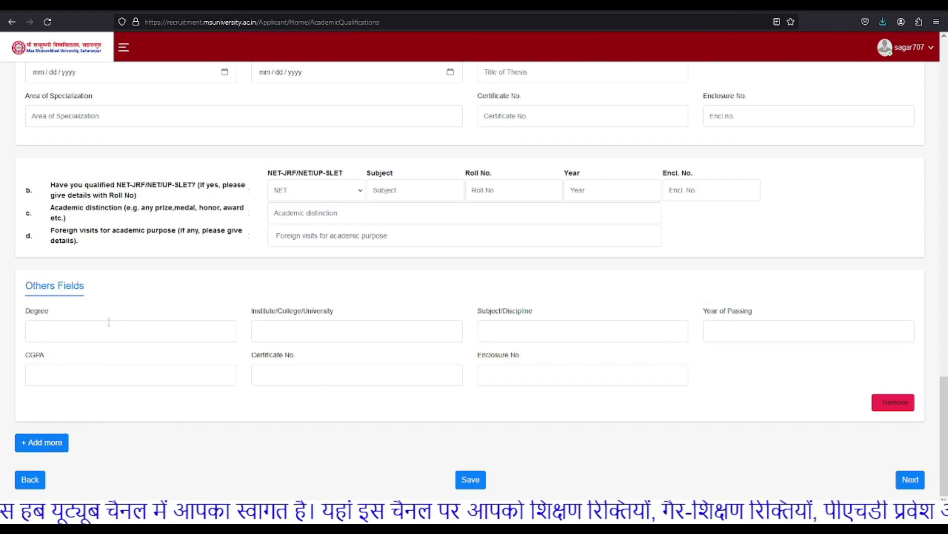
click(86, 330)
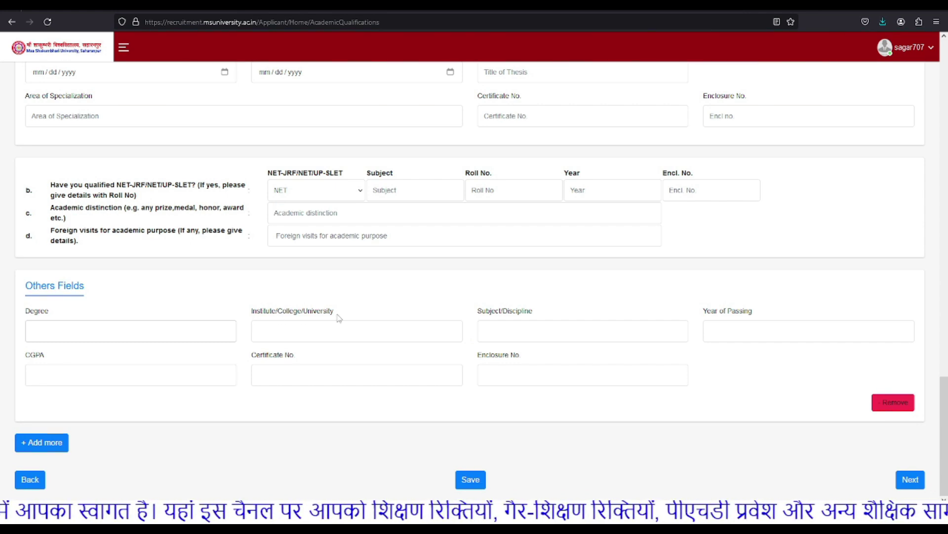
click(730, 329)
click(344, 373)
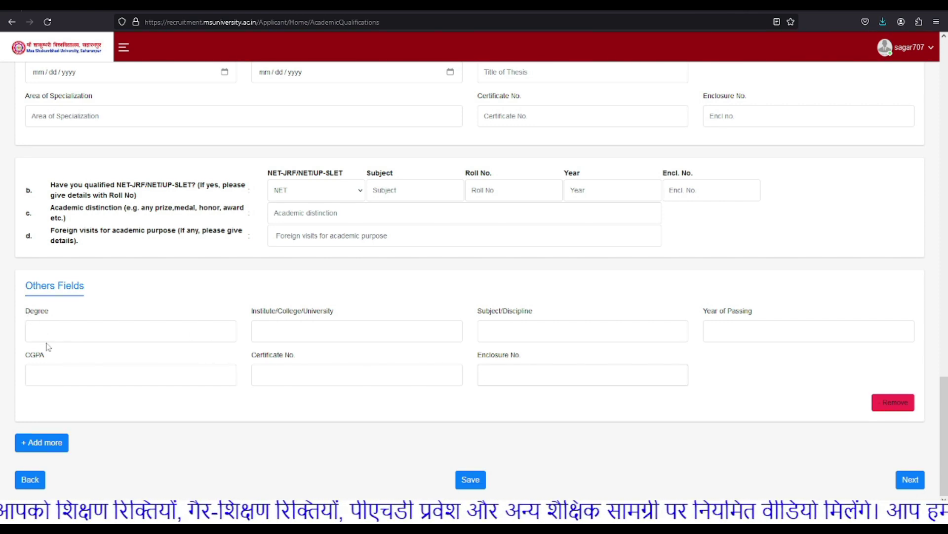
Step: Try NA as the CGPA in the Others Fields entry
drag(25, 357, 70, 358)
click(71, 359)
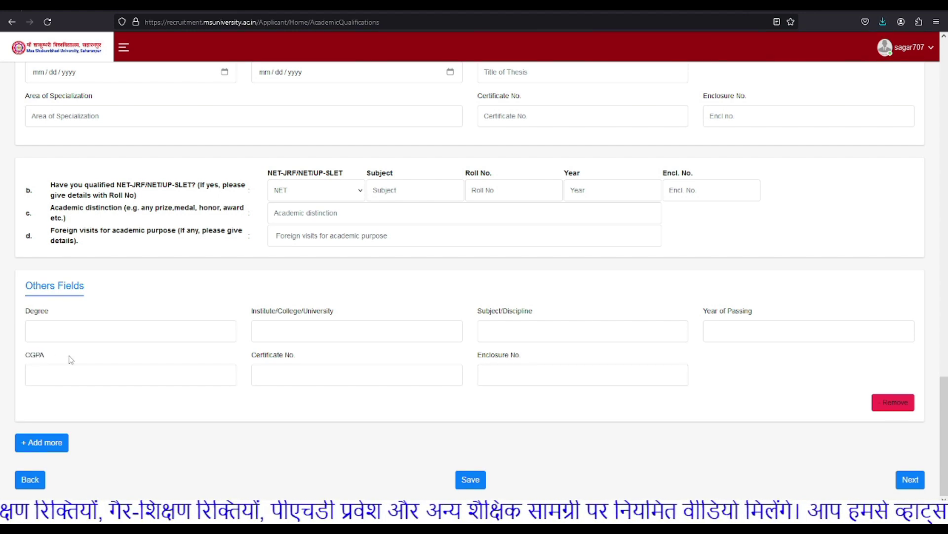
click(70, 379)
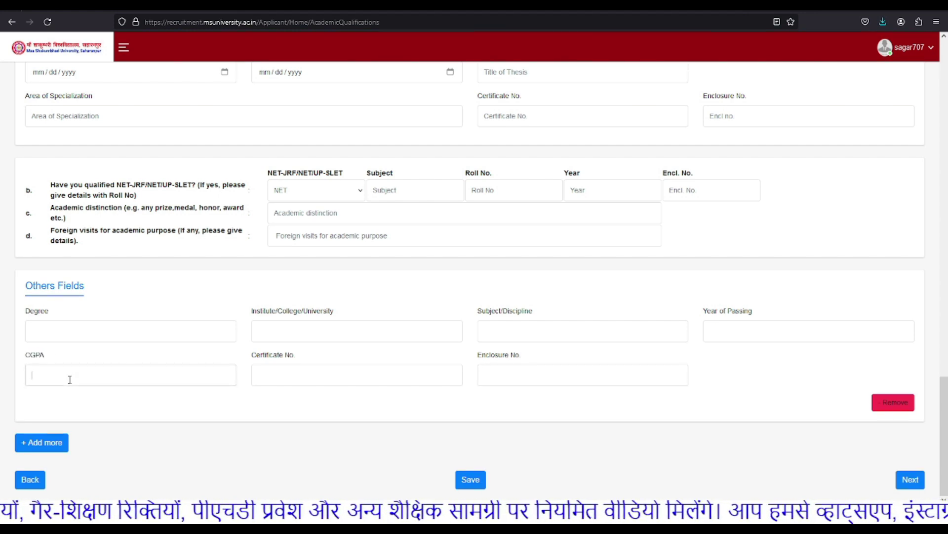
text(n)
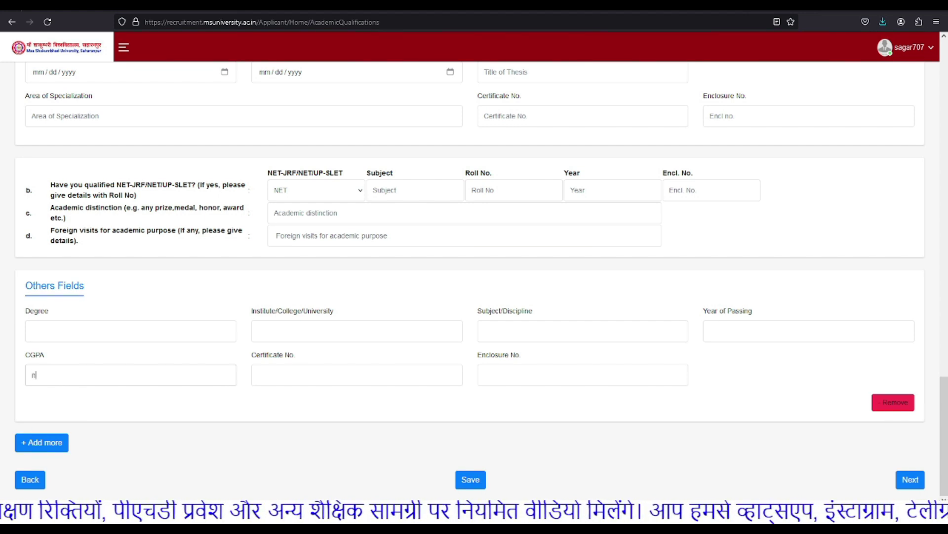
text(a)
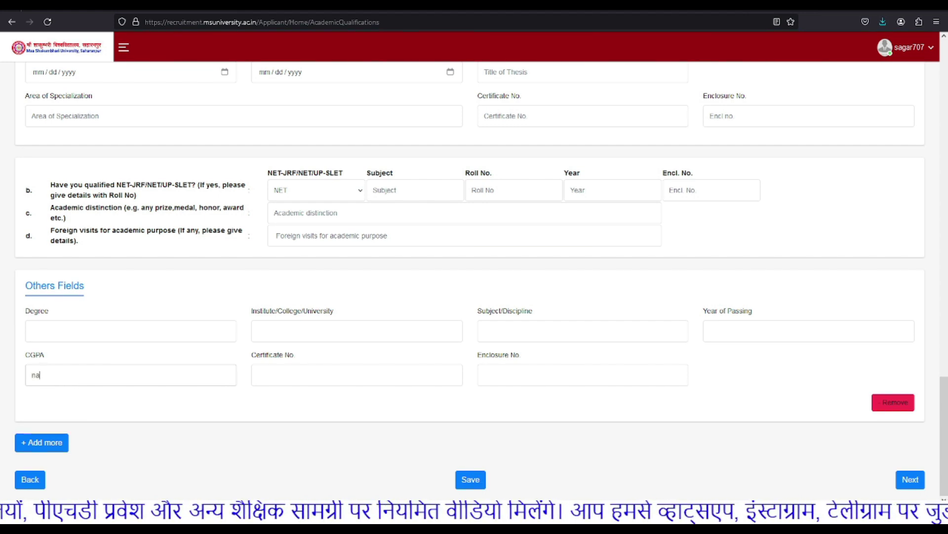
key(BackSpace)
key(BackSpace)
text(NA)
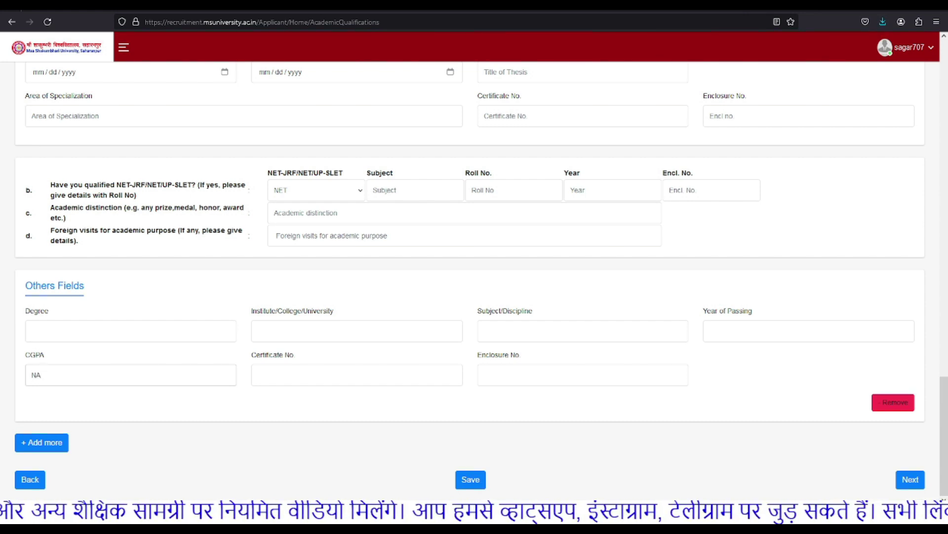
Step: Try 00 as the CGPA instead, and remove the whole Others Fields entry
key(BackSpace)
key(BackSpace)
text(00)
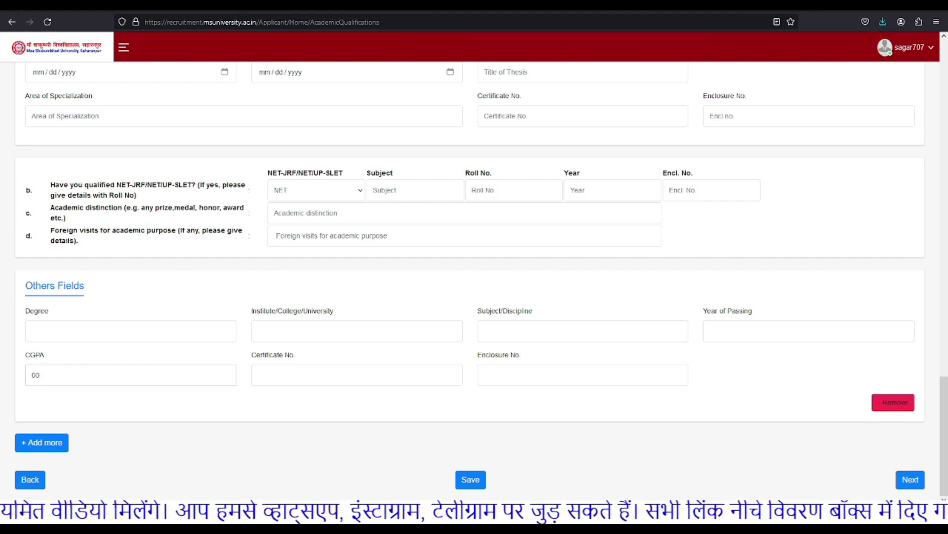
key(BackSpace)
key(BackSpace)
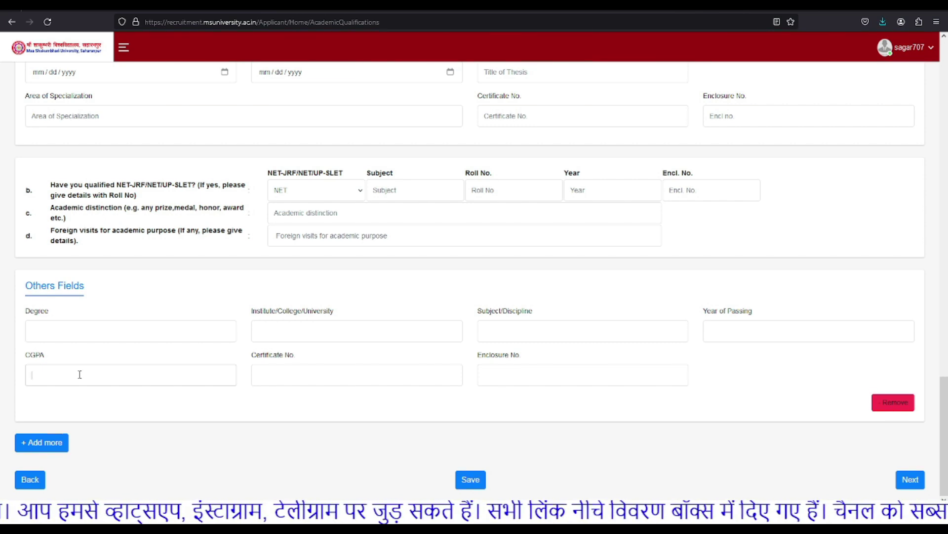
click(901, 404)
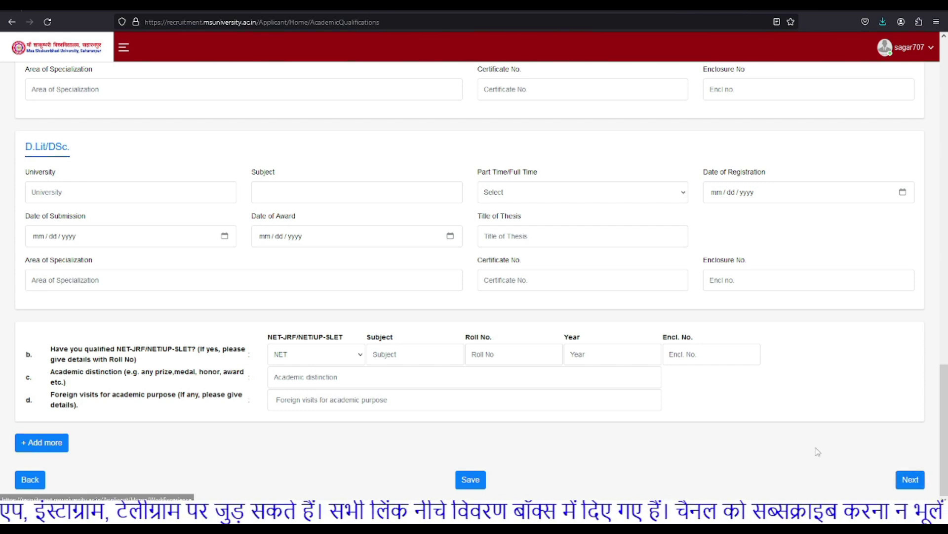
Step: Proceed from Academic Qualifications to the Teaching Experience page without saving, accepting the unsaved-data prompt
mouse_move(944, 405)
mouse_down()
mouse_move(946, 178)
mouse_move(944, 415)
mouse_up()
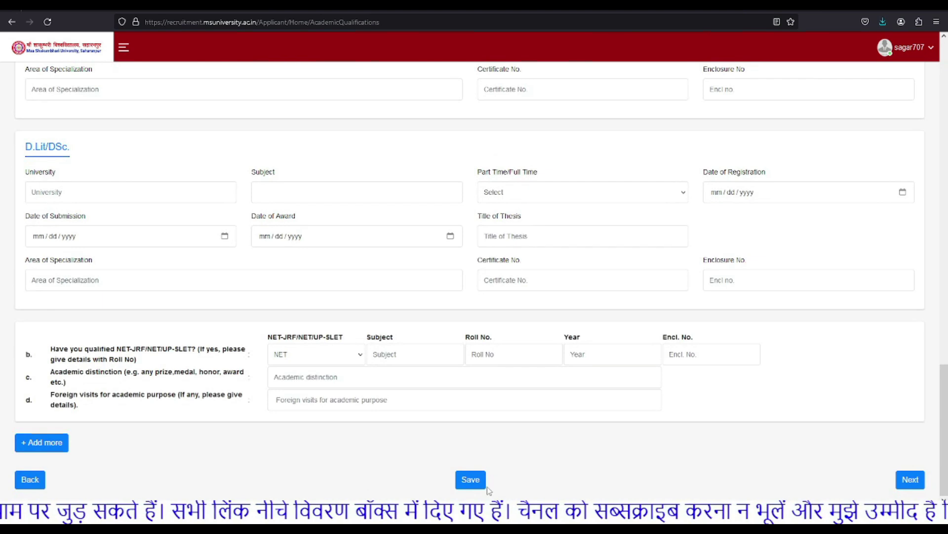
click(914, 480)
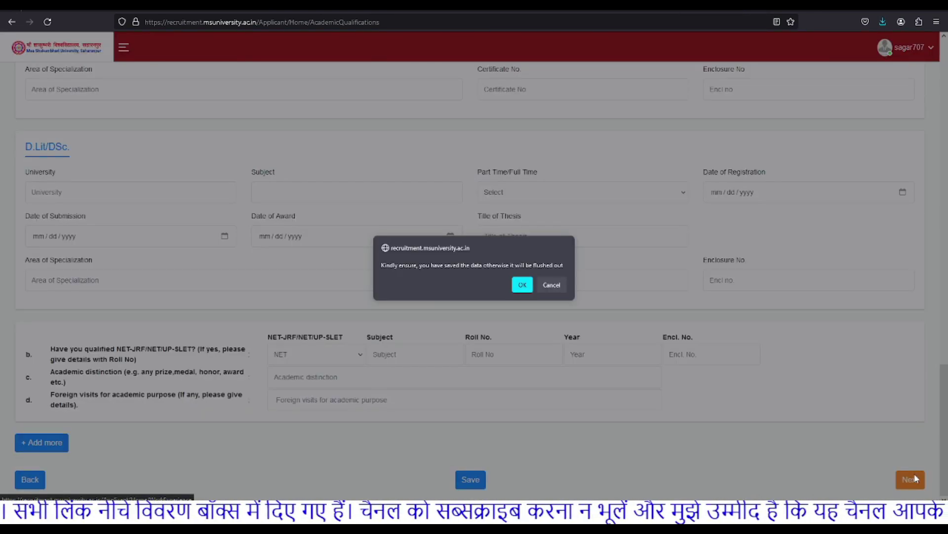
click(522, 285)
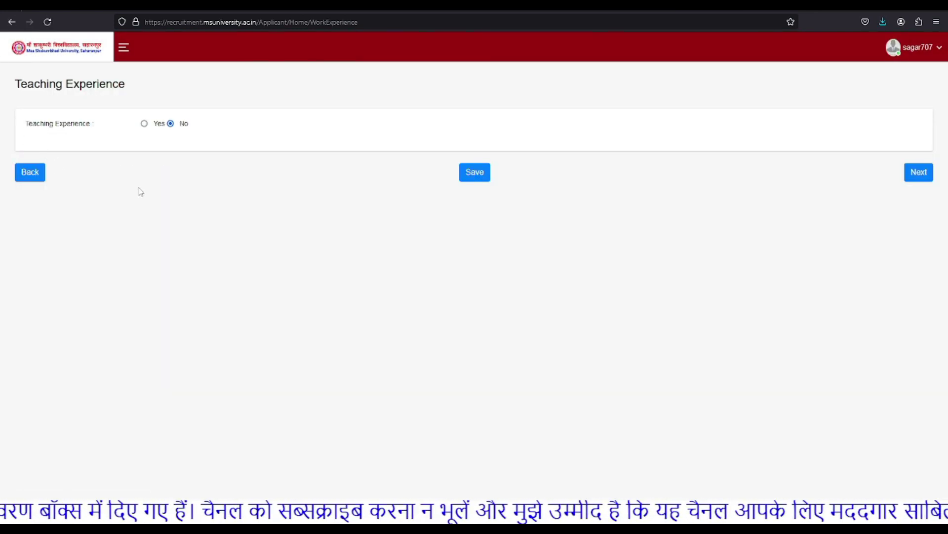
Step: Set Teaching Experience to Yes
drag(25, 123, 89, 128)
click(116, 128)
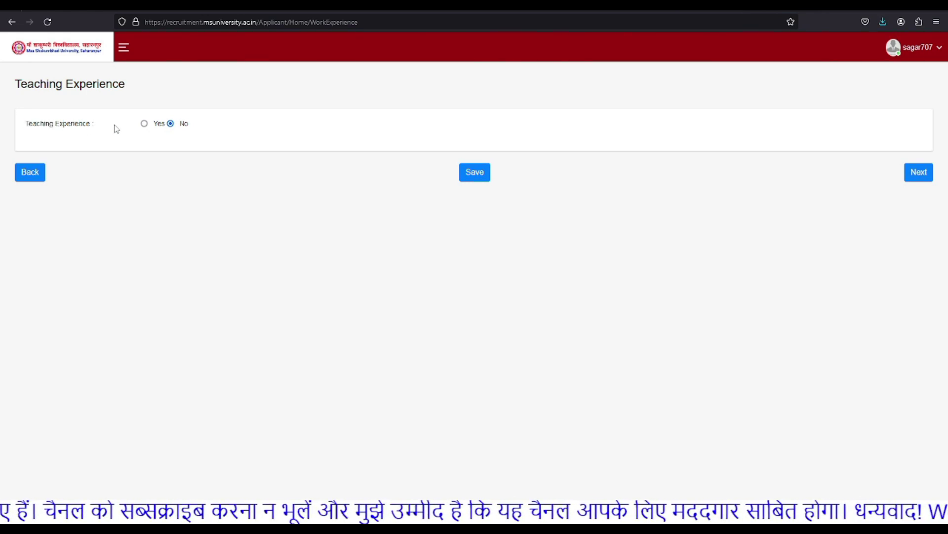
click(144, 124)
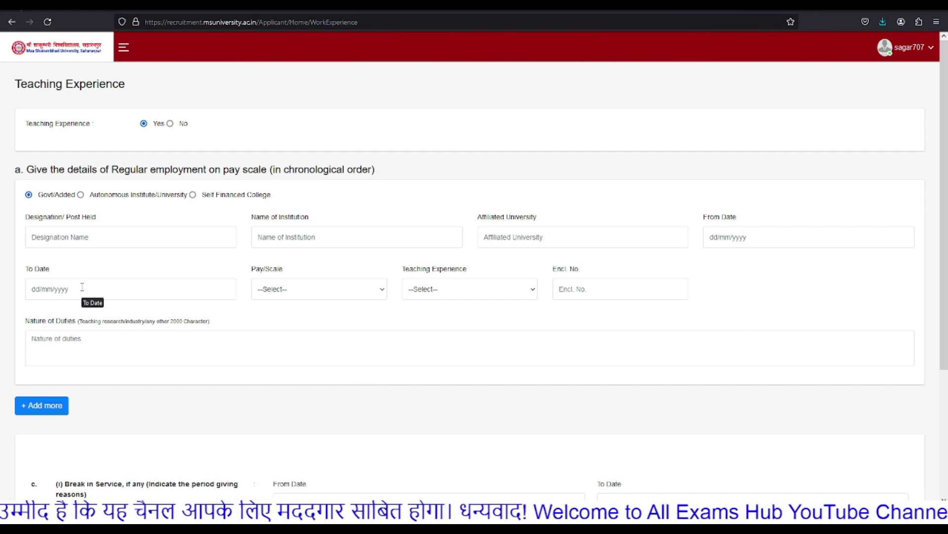
Step: Review the regular employment fields, including Pay/Scale, the Teaching Experience levels and Nature of Duties, down to the Break in Service section
drag(252, 280, 346, 278)
drag(421, 270, 477, 277)
click(497, 296)
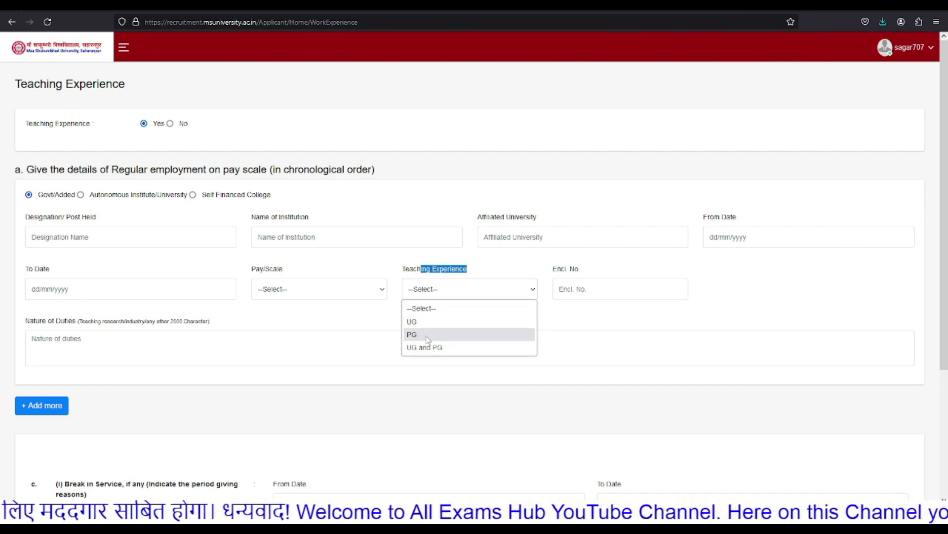
click(613, 332)
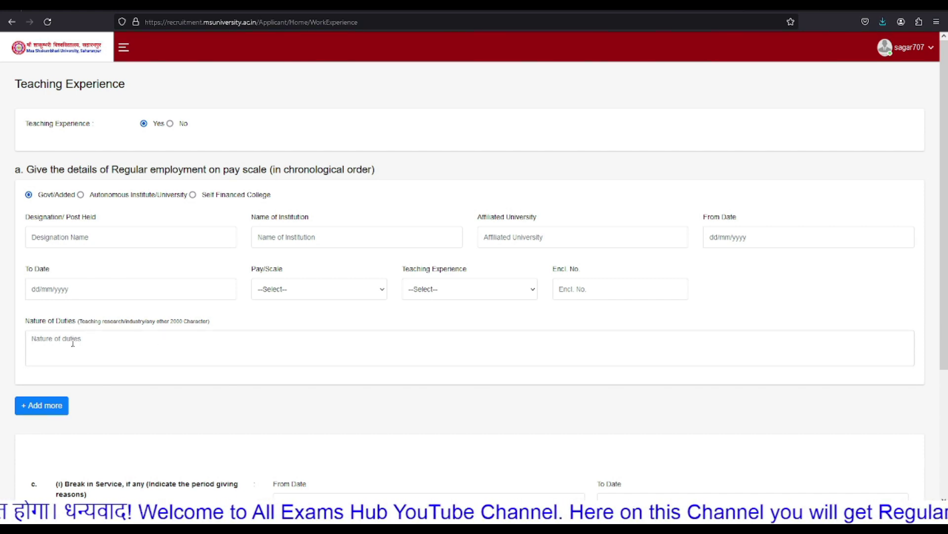
drag(29, 322, 219, 326)
click(131, 347)
scroll(92, 355, down, 3)
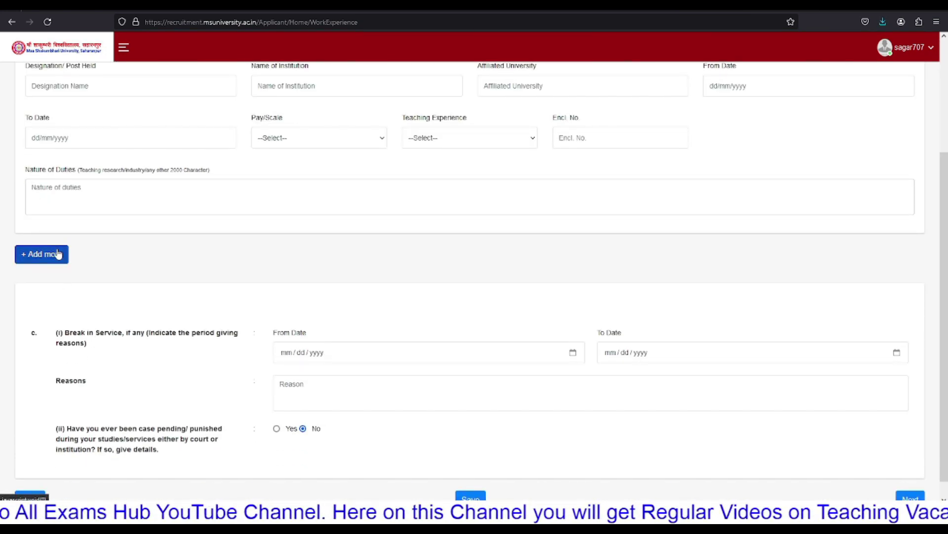
scroll(58, 254, down, 1)
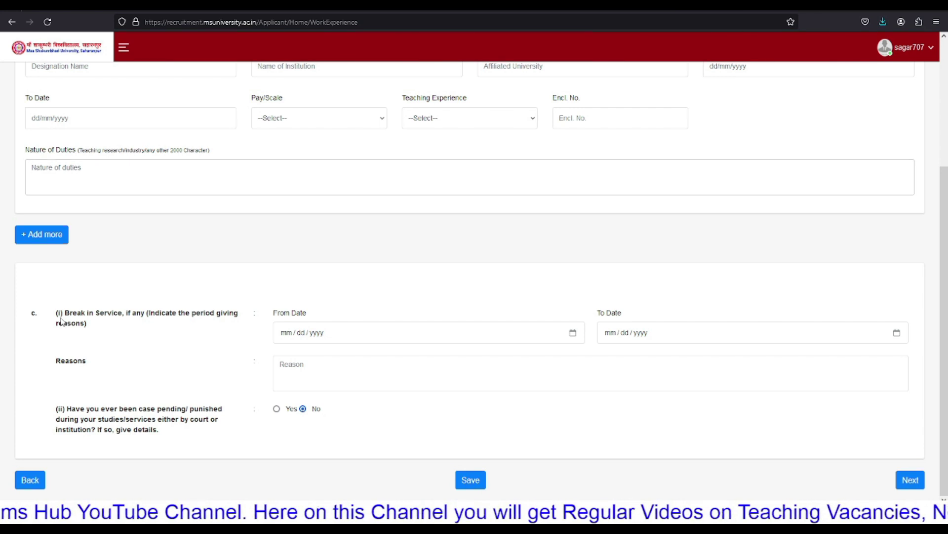
Step: Review the Break in Service question and the question about pending cases or punishment by court or institution
drag(61, 321, 218, 324)
click(150, 329)
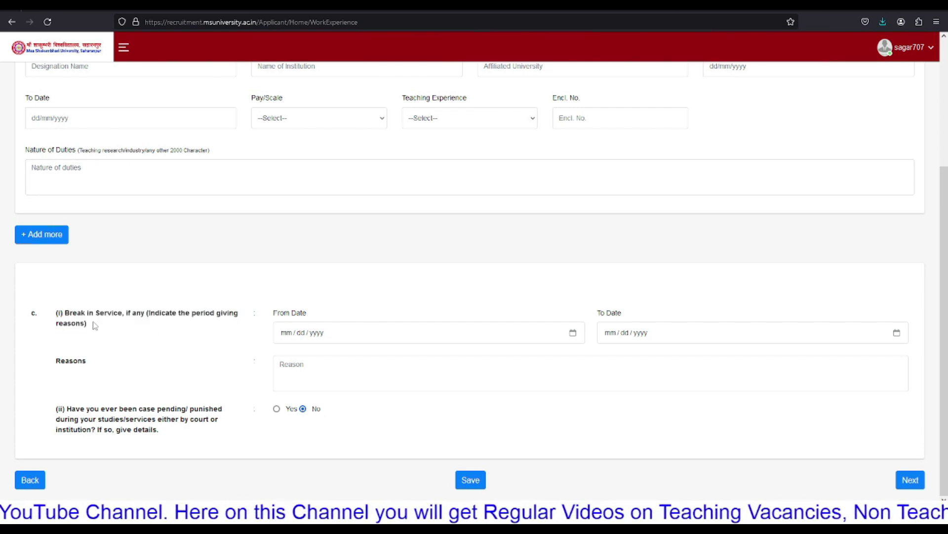
drag(65, 313, 252, 327)
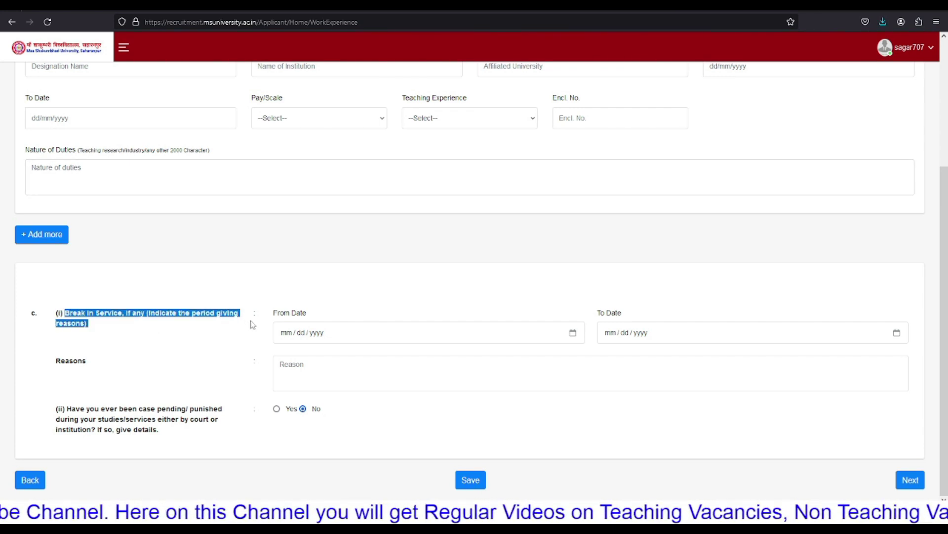
click(330, 316)
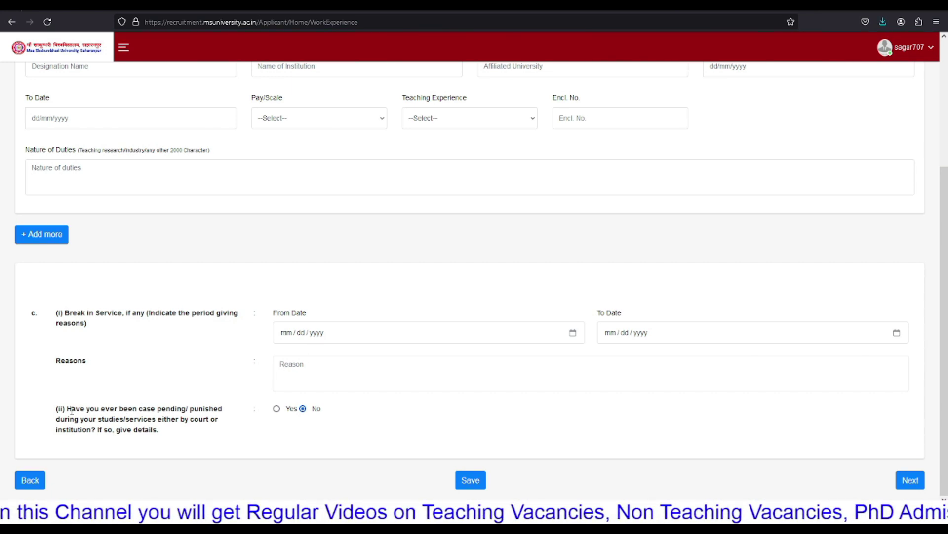
drag(72, 410, 220, 432)
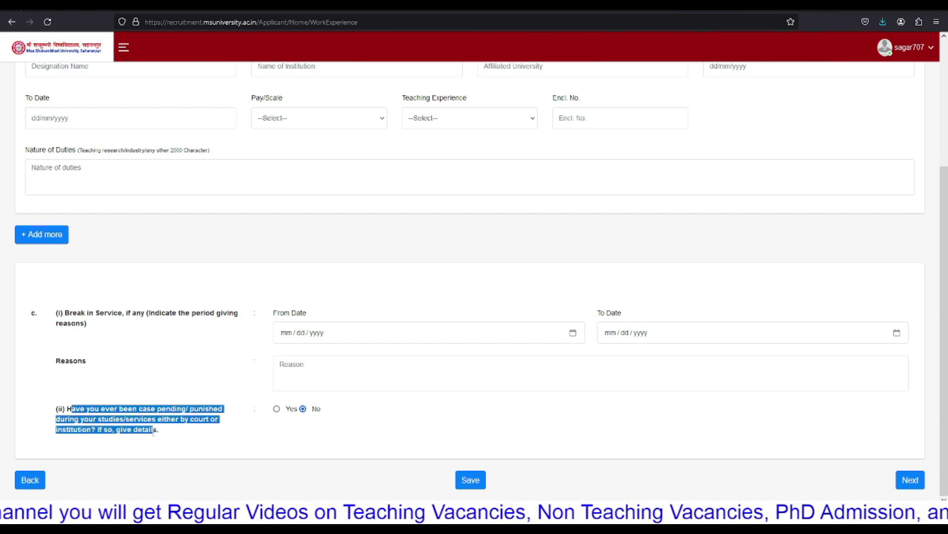
click(248, 428)
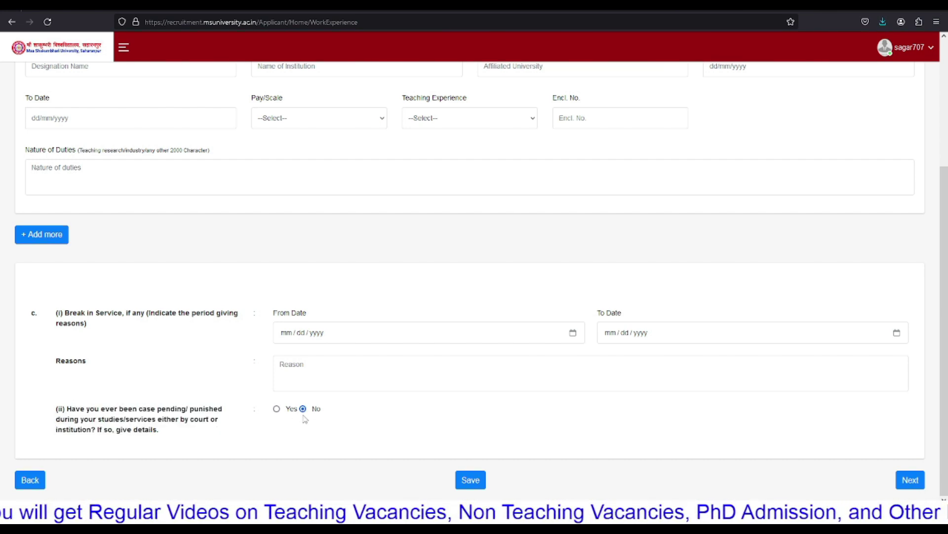
Step: Set Teaching Experience to No and proceed to the Research Experience page without saving, accepting the unsaved-data prompt
scroll(486, 235, up, 3)
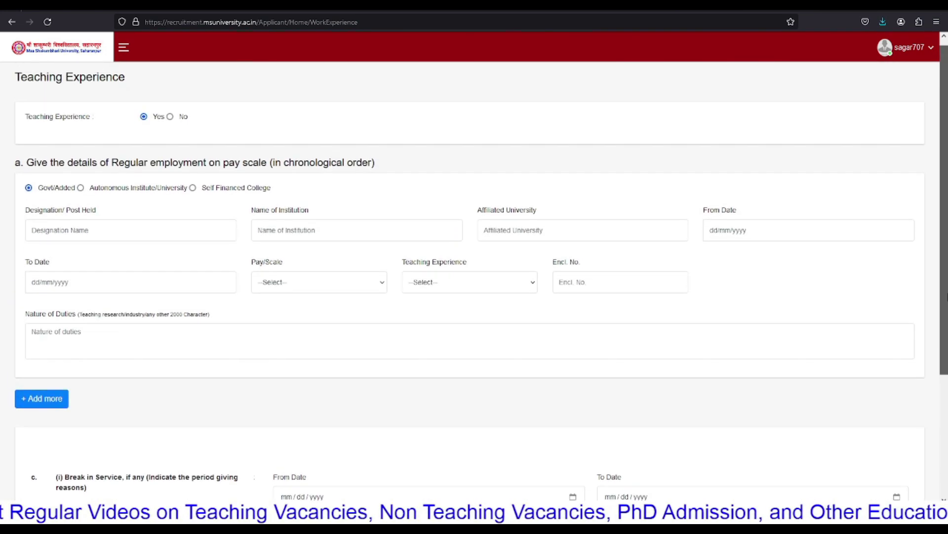
click(170, 117)
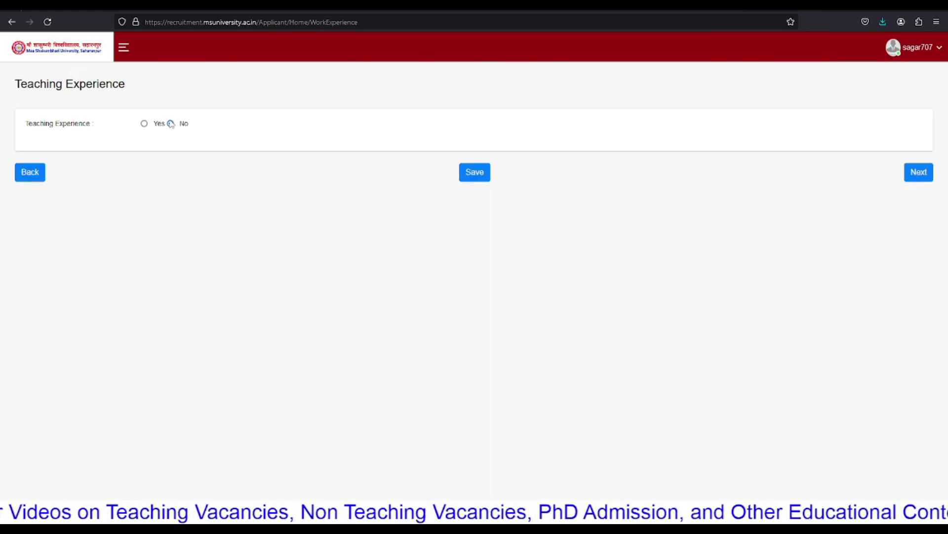
click(929, 176)
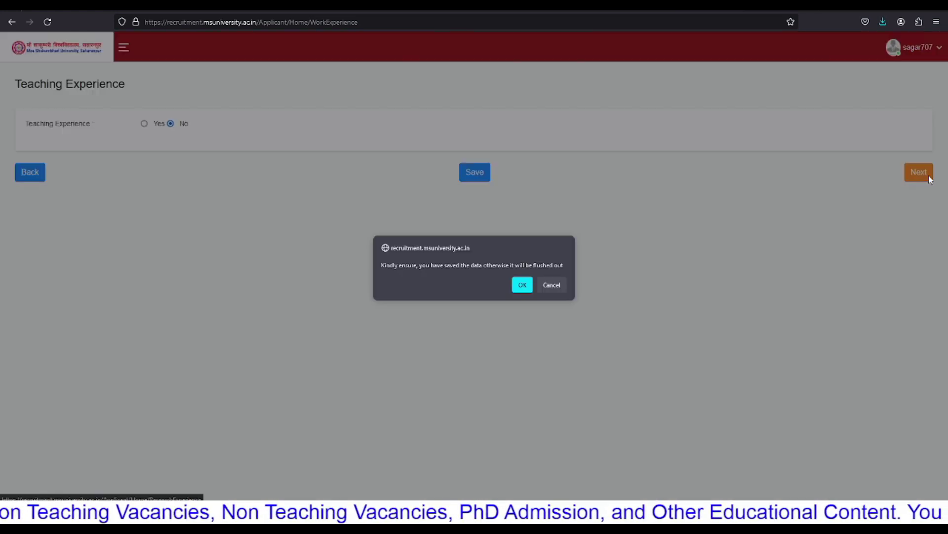
click(523, 285)
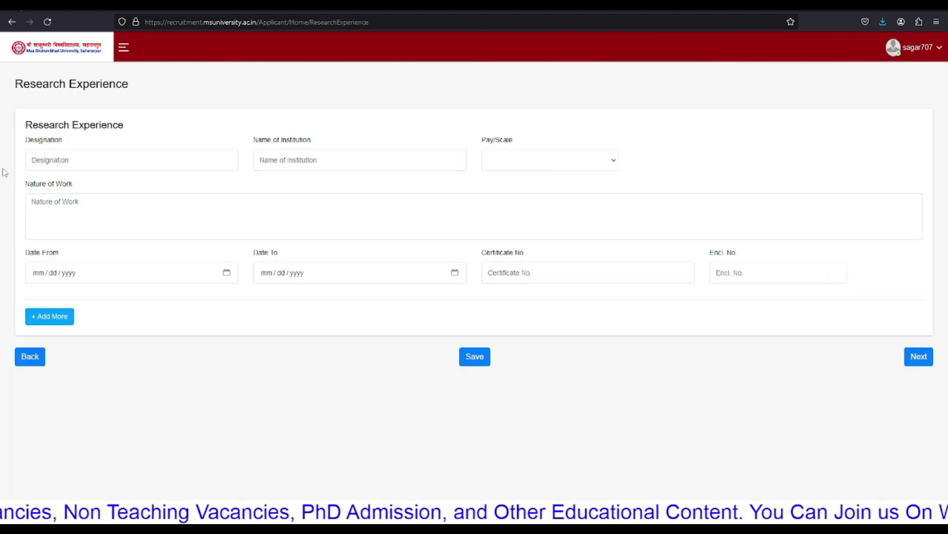
Step: Look over the Research Experience fields and proceed to the Administrative/Academic Responsibilities page without saving, accepting the unsaved-data prompt
drag(24, 125, 145, 128)
click(146, 128)
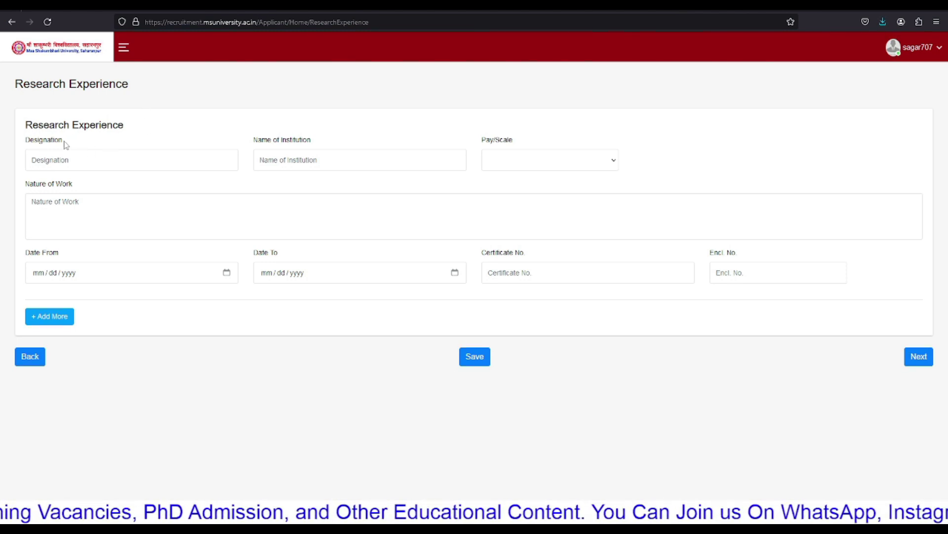
click(522, 157)
click(523, 158)
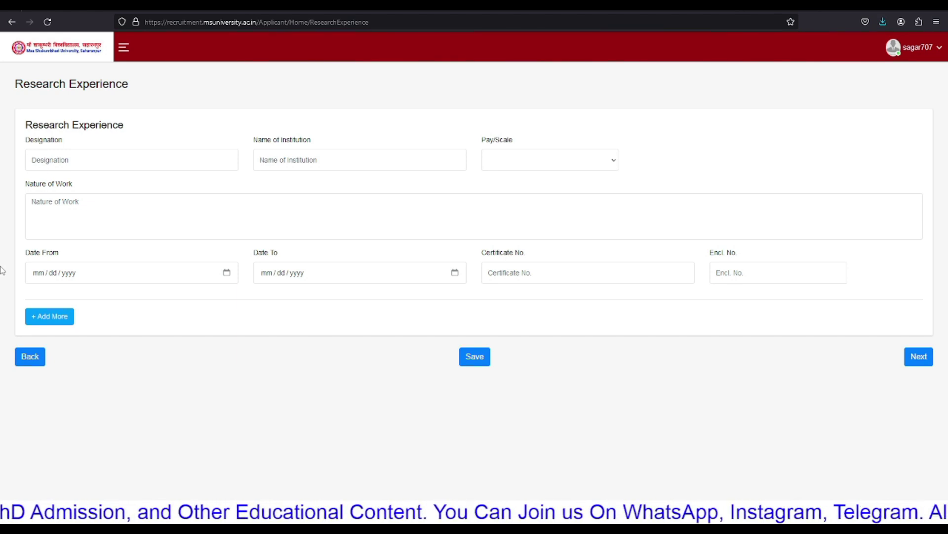
click(922, 357)
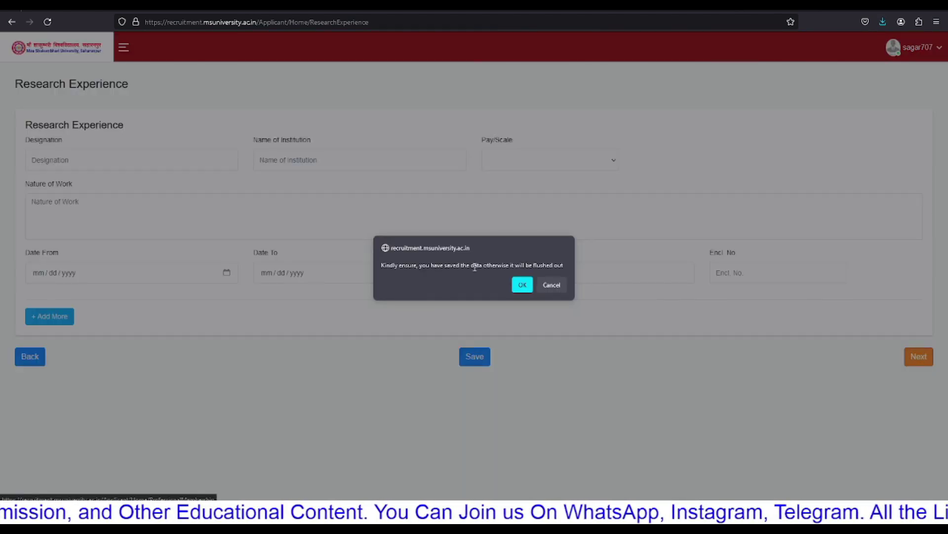
click(520, 283)
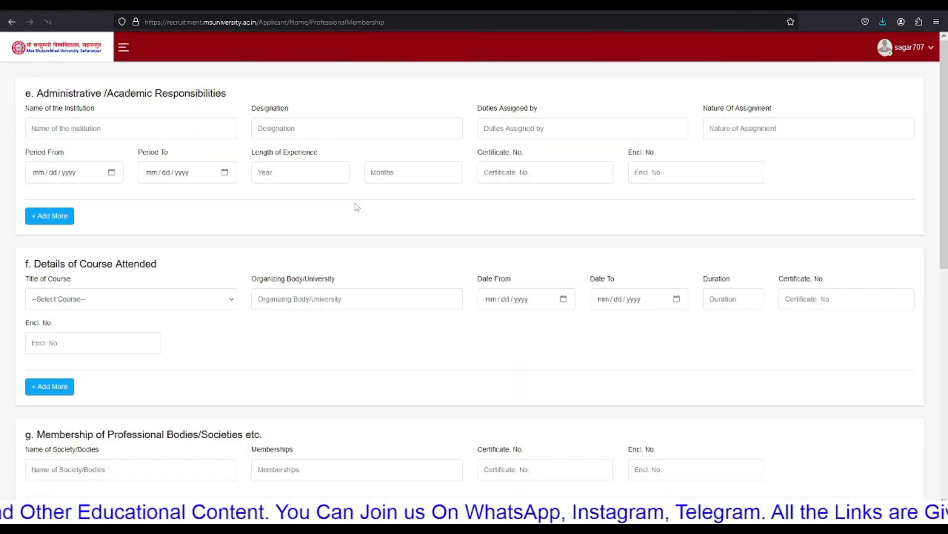
Step: Review the Administrative/Academic Responsibilities section and the Details of Course Attended section
drag(44, 93, 234, 97)
click(234, 96)
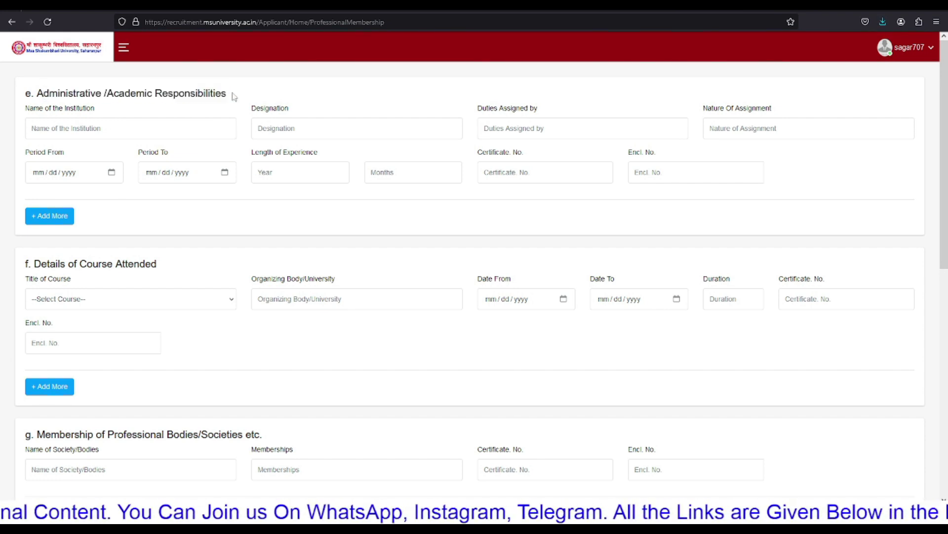
drag(44, 93, 221, 93)
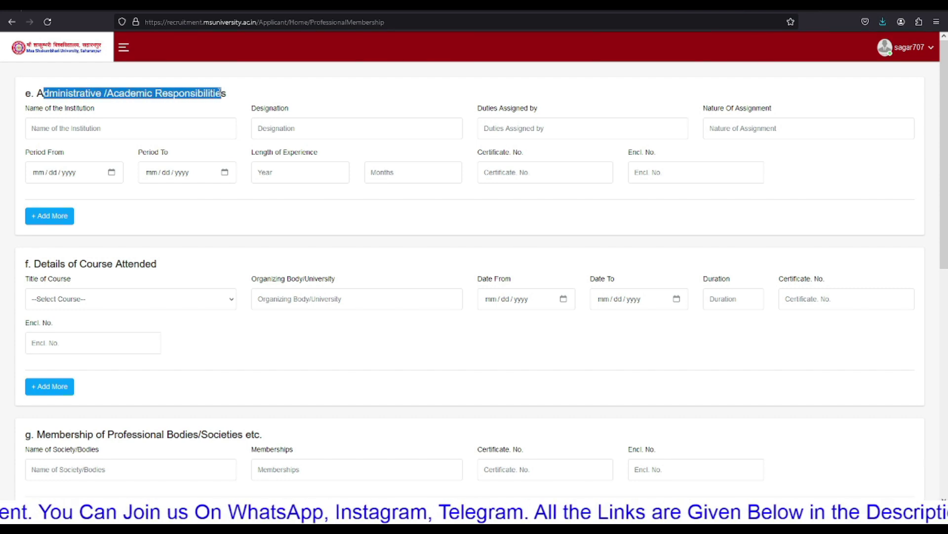
click(164, 94)
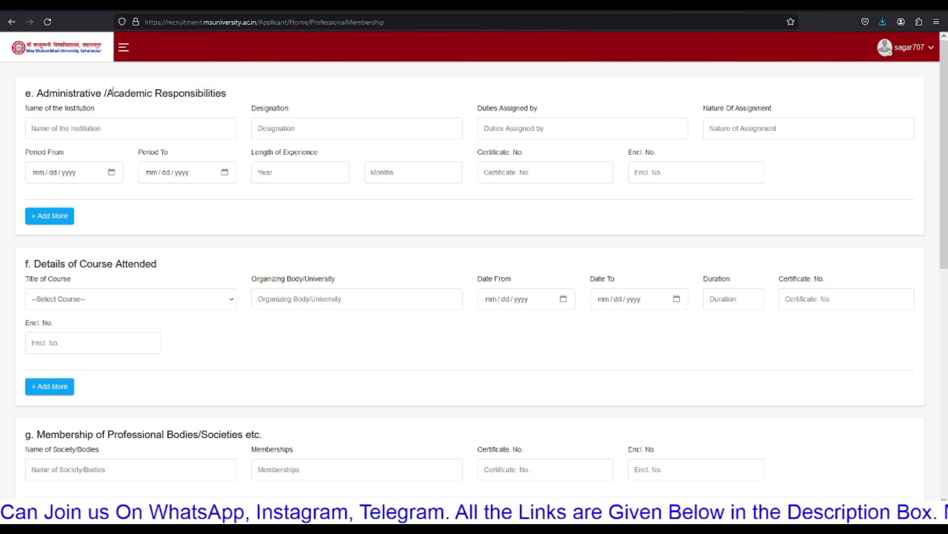
drag(109, 93, 228, 97)
click(232, 103)
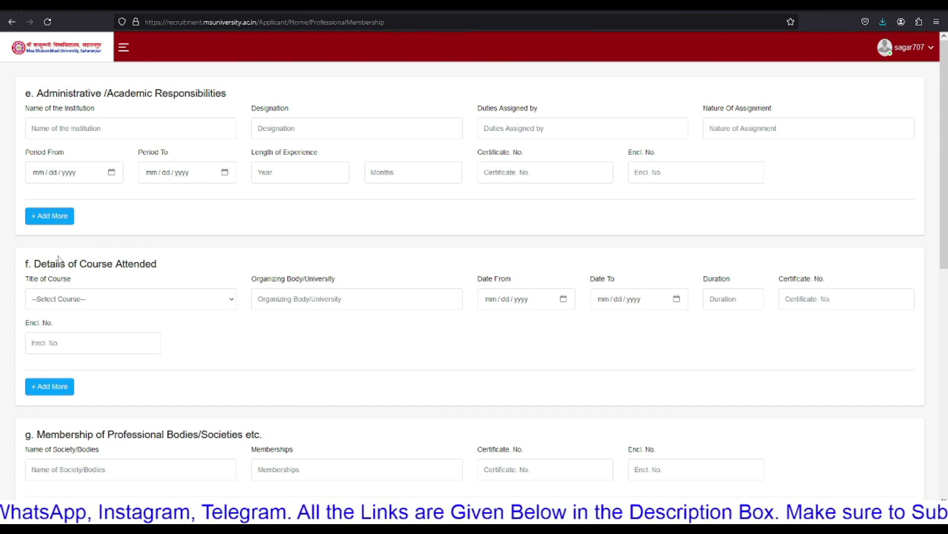
drag(42, 263, 198, 273)
click(529, 252)
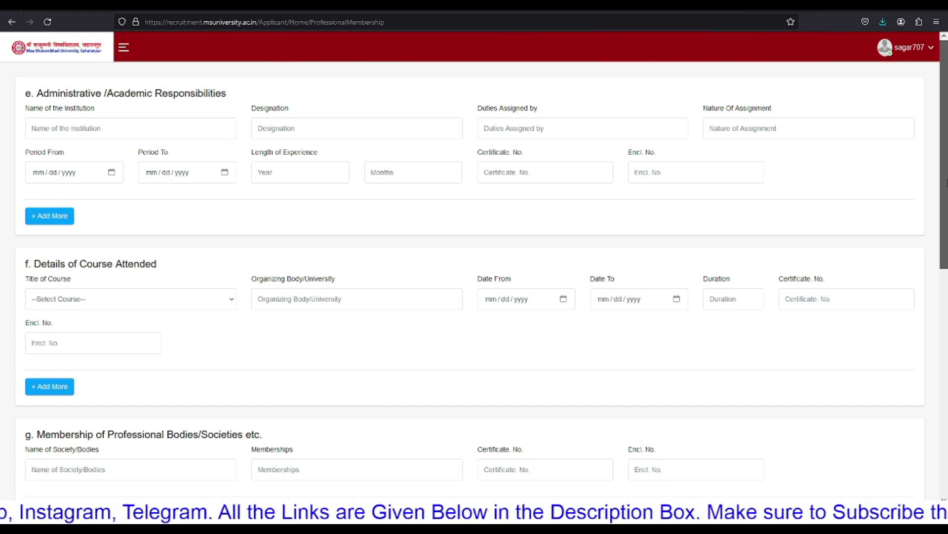
Step: Go past the professional membership, extraordinary leave and referee sections to the Academic/Research Activity page without saving, accepting the unsaved-data prompt
scroll(529, 252, down, 4)
drag(64, 247, 261, 243)
click(897, 235)
scroll(938, 256, down, 2)
drag(946, 284, 947, 365)
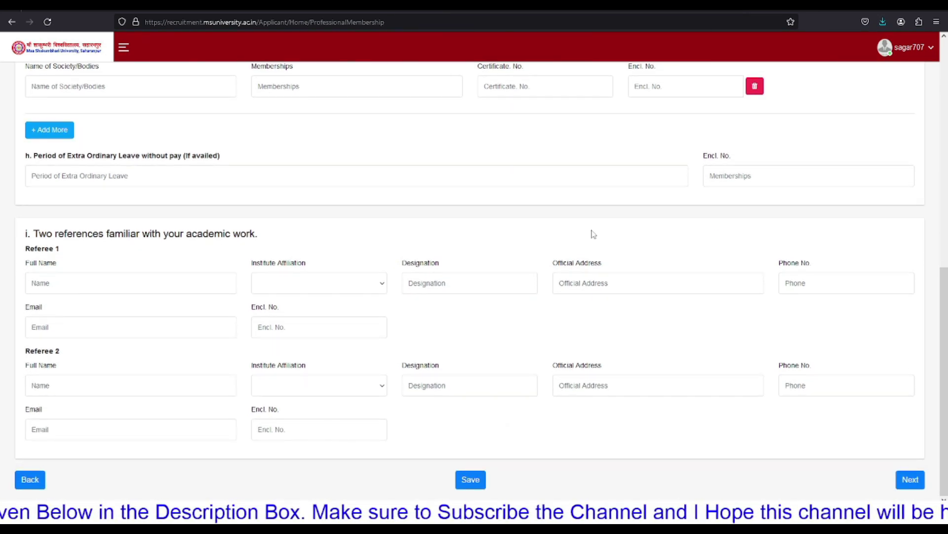
mouse_move(945, 362)
mouse_down()
mouse_move(946, 158)
mouse_move(945, 363)
mouse_up()
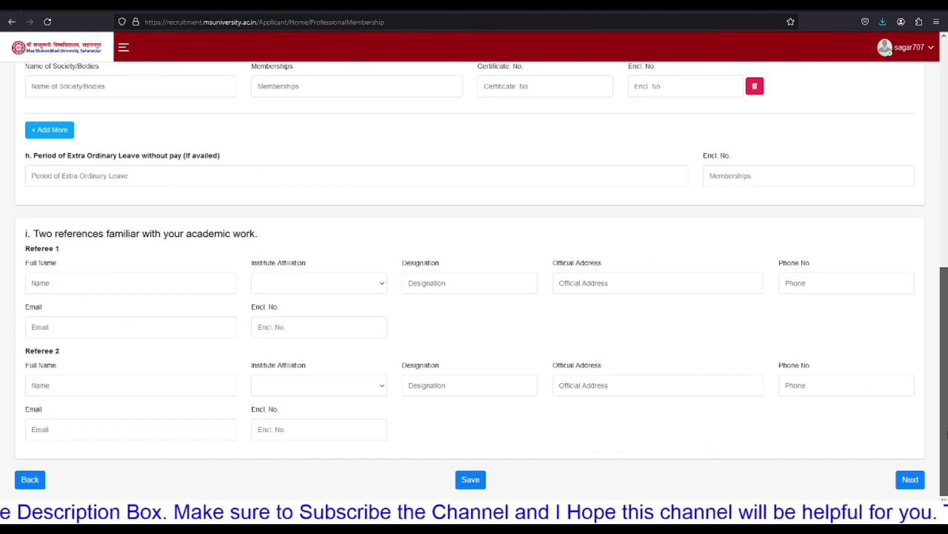
click(910, 479)
click(522, 285)
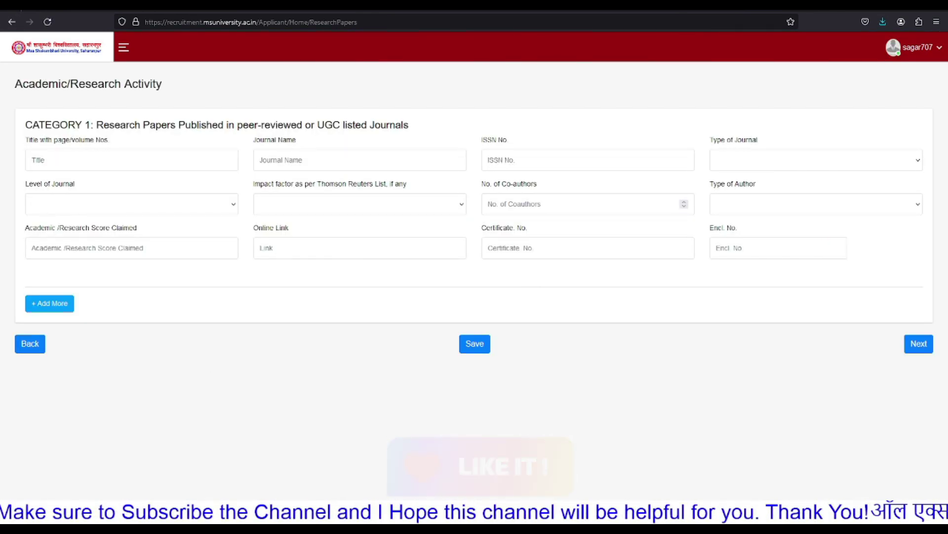
Step: Review the Category 1 research papers heading and the available Type of Journal options
drag(106, 125, 415, 127)
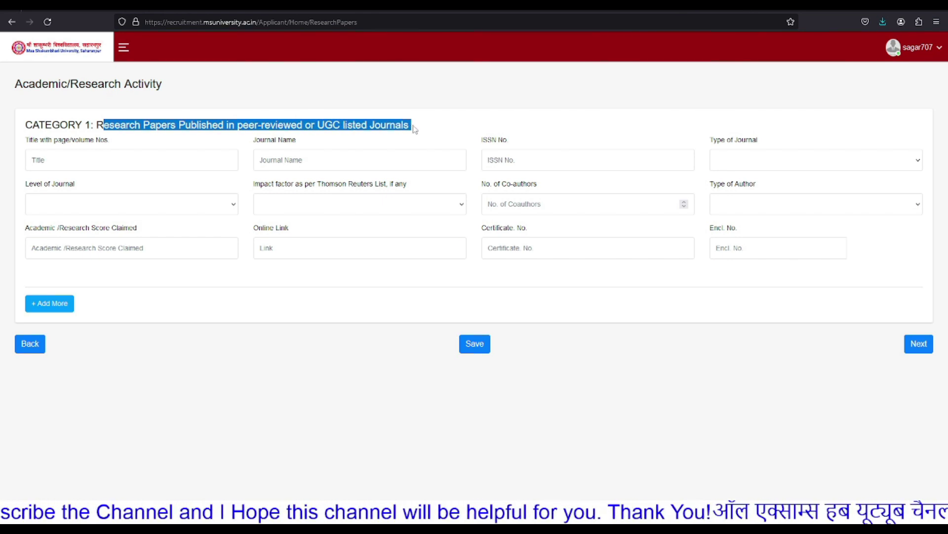
click(417, 129)
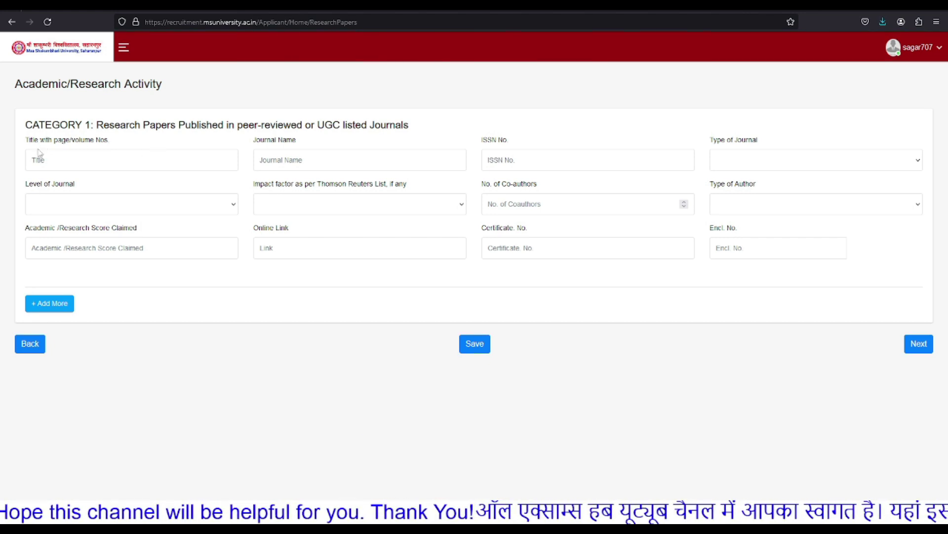
drag(165, 125, 320, 127)
click(283, 161)
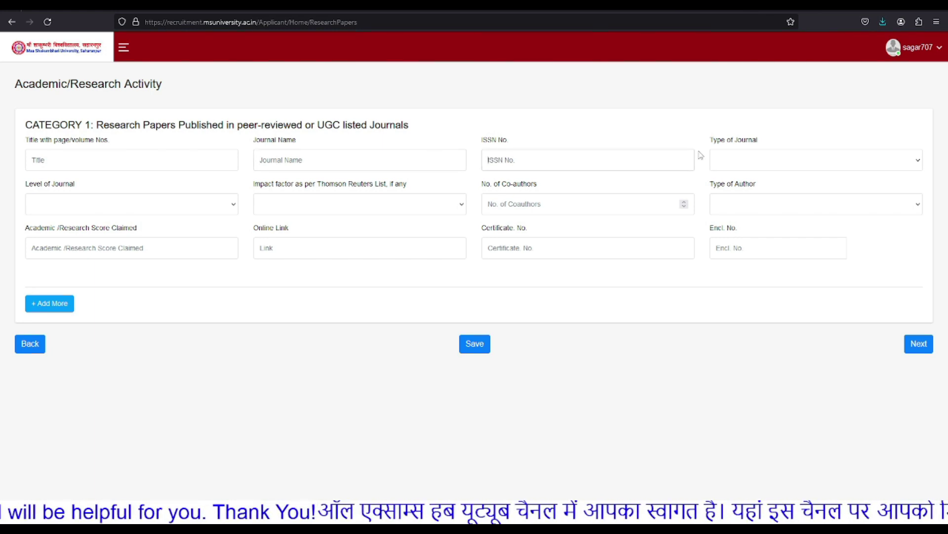
click(743, 161)
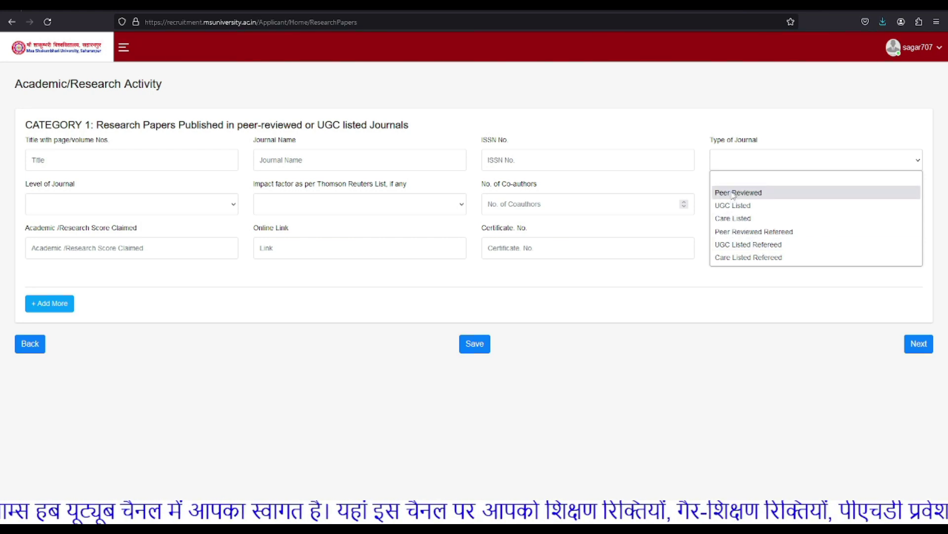
click(605, 183)
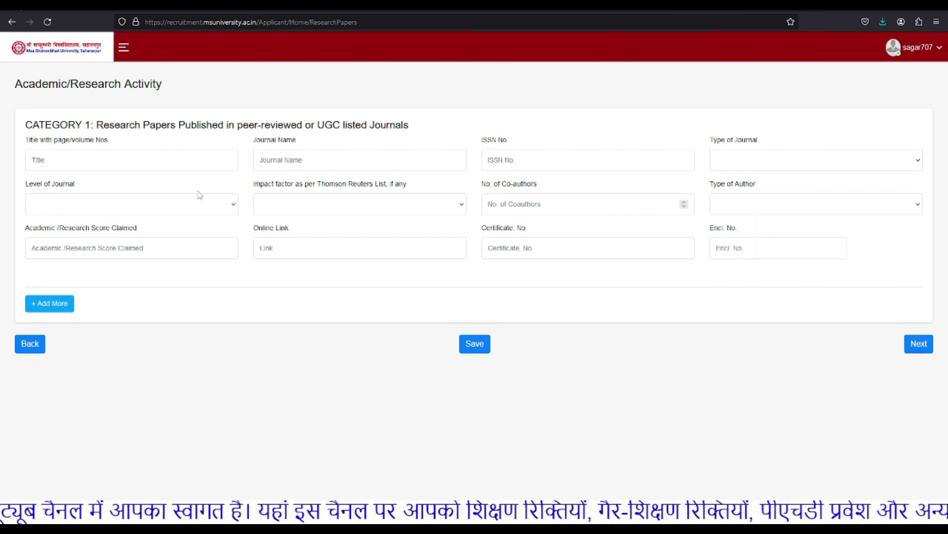
Step: Check the options for Level of Journal and for Impact factor as per Thomson Reuters List
click(230, 204)
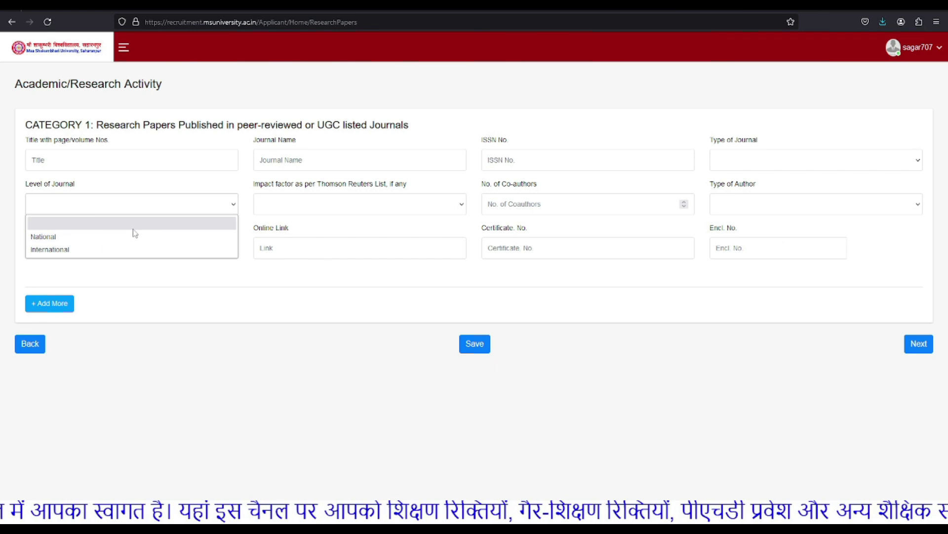
click(274, 187)
drag(264, 187, 400, 186)
click(400, 186)
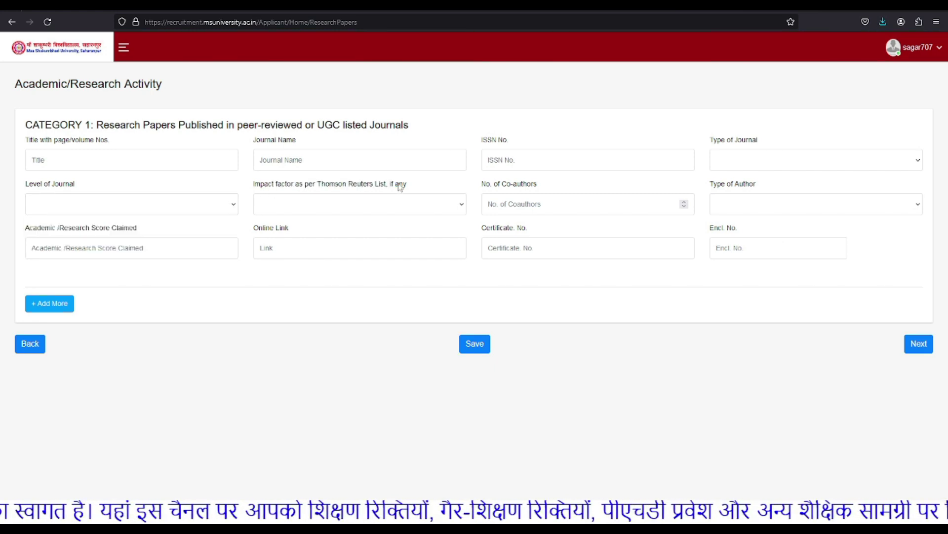
click(393, 204)
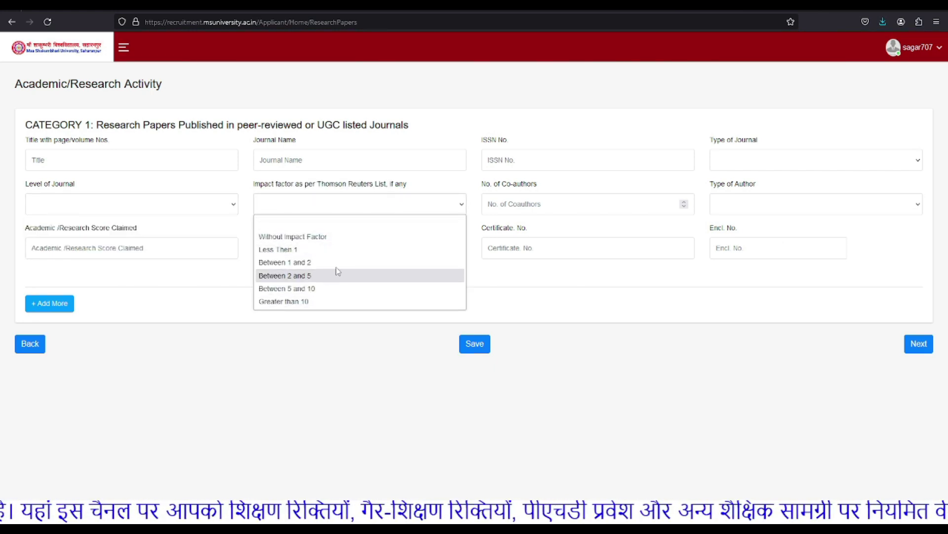
click(540, 204)
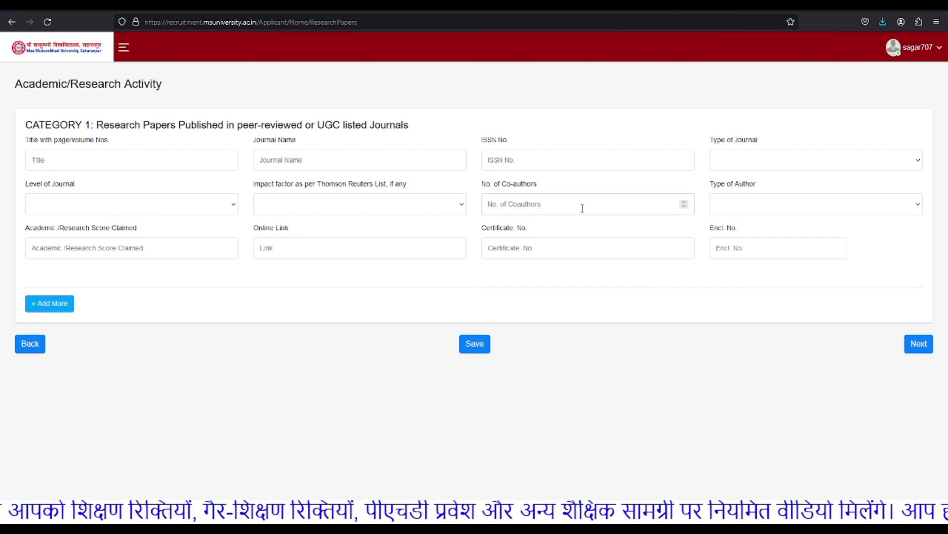
Step: Check the Type of Author options and the Online Link field of the research paper entry
click(769, 199)
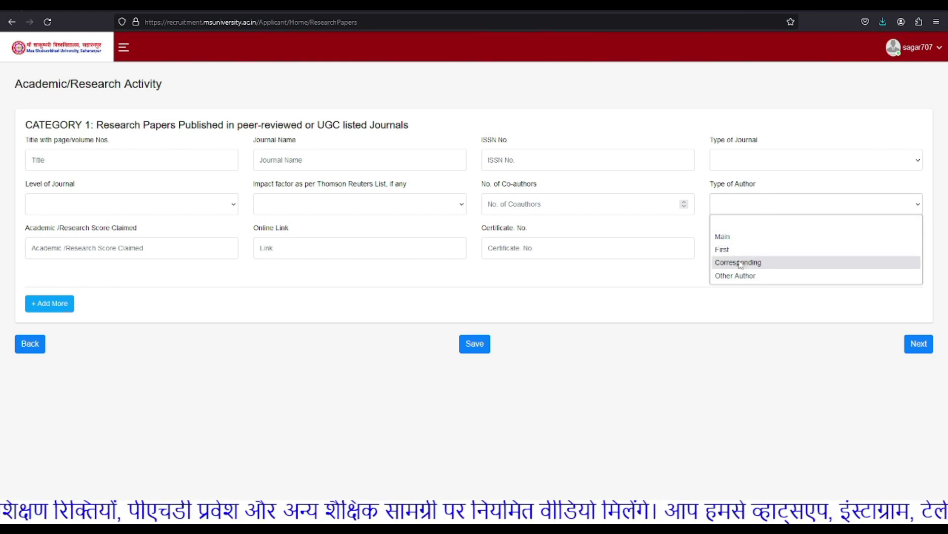
click(630, 299)
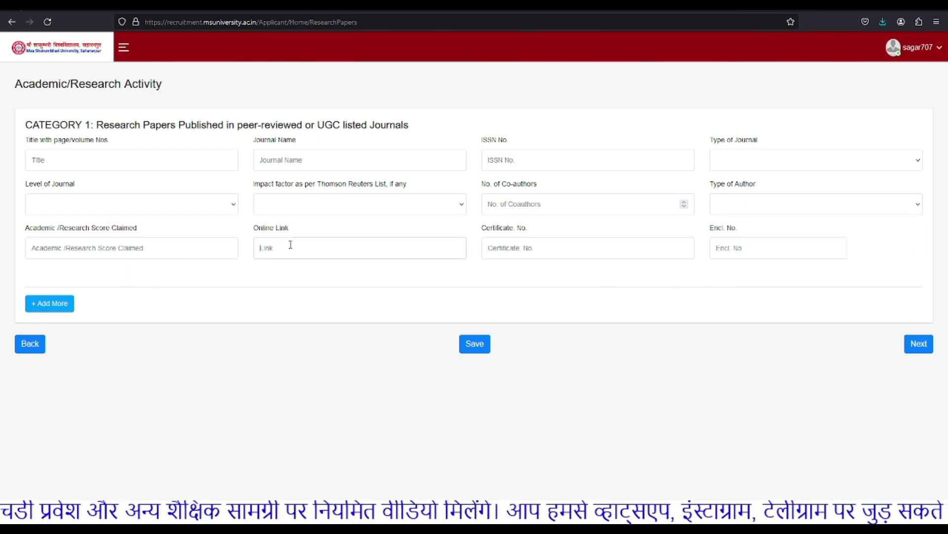
drag(255, 230, 303, 233)
click(302, 233)
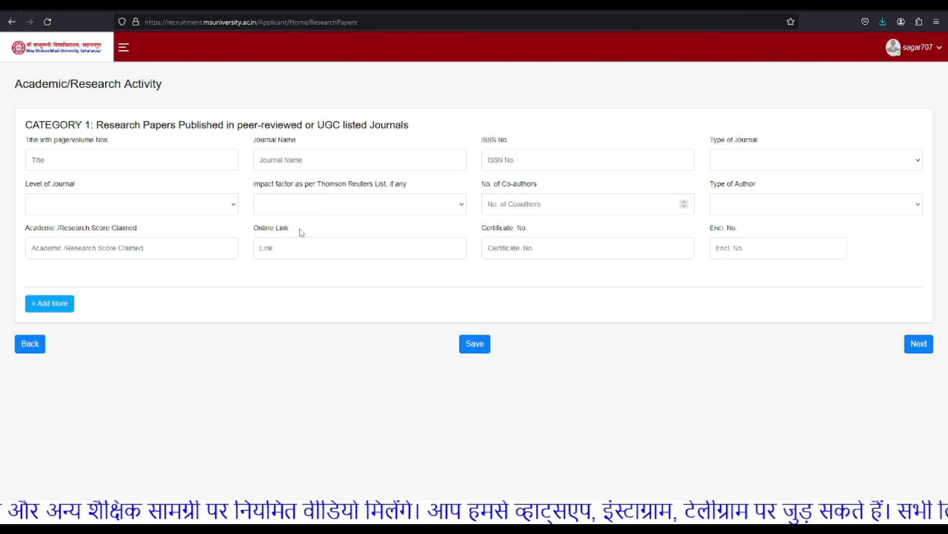
click(275, 247)
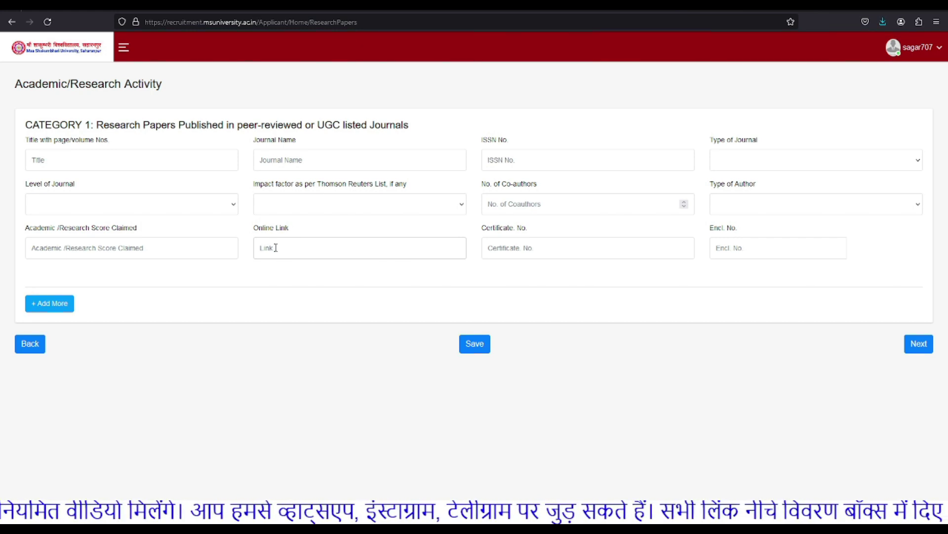
drag(257, 232, 306, 232)
click(286, 253)
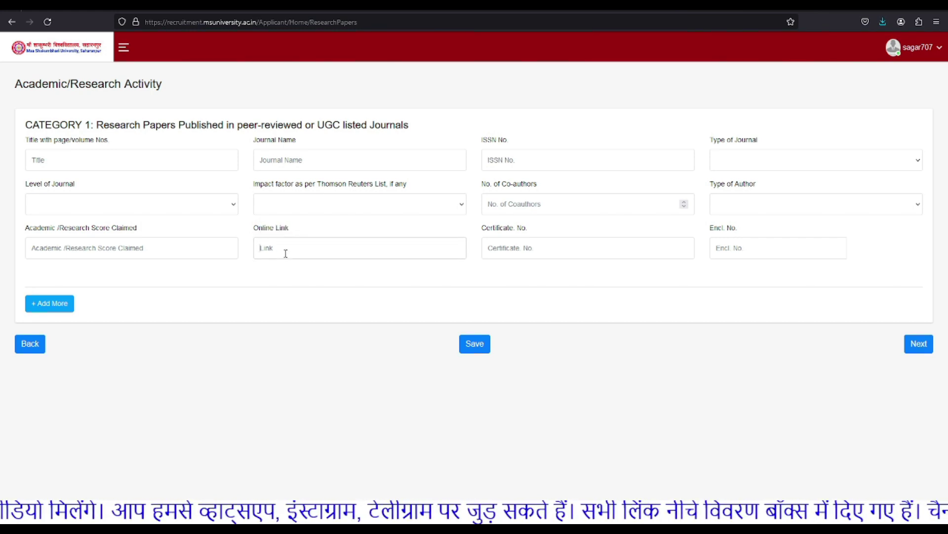
Step: Review the Certificate No. and Encl. No. fields and the Category 1 heading for peer-reviewed or UGC listed journals
drag(484, 227, 533, 229)
click(607, 231)
drag(711, 228, 738, 229)
click(737, 236)
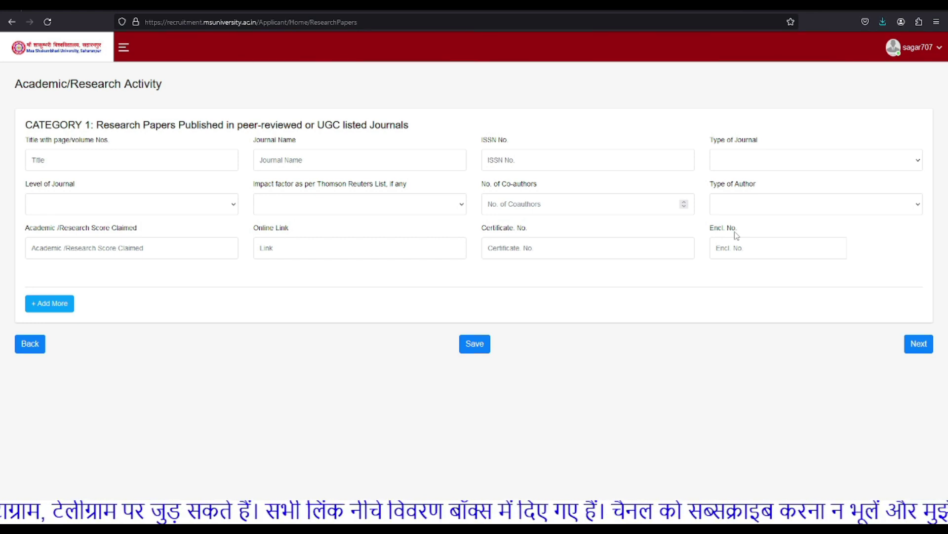
drag(285, 129, 402, 130)
click(698, 274)
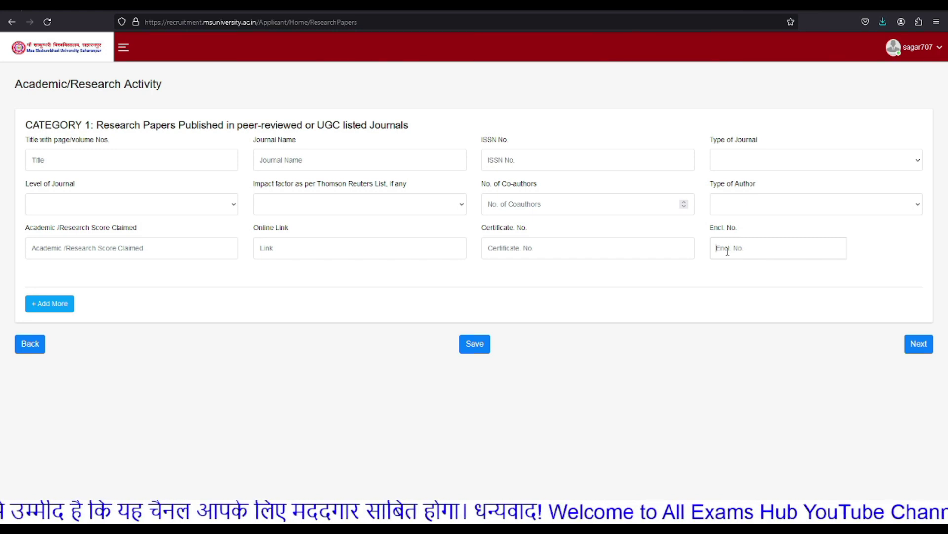
drag(31, 125, 402, 124)
click(169, 121)
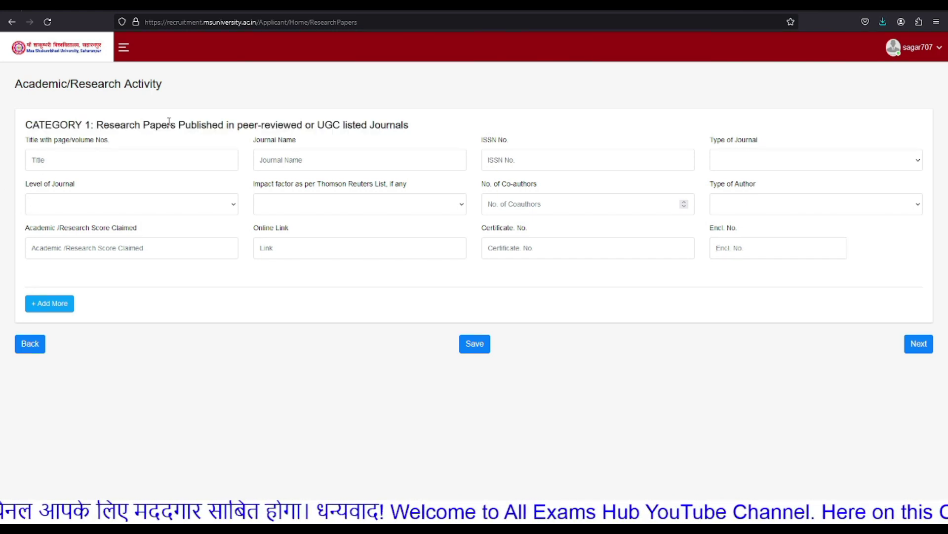
Step: Go past the options to add and save research papers to the Category 2 Publications page, accepting the unsaved-data prompt
click(47, 307)
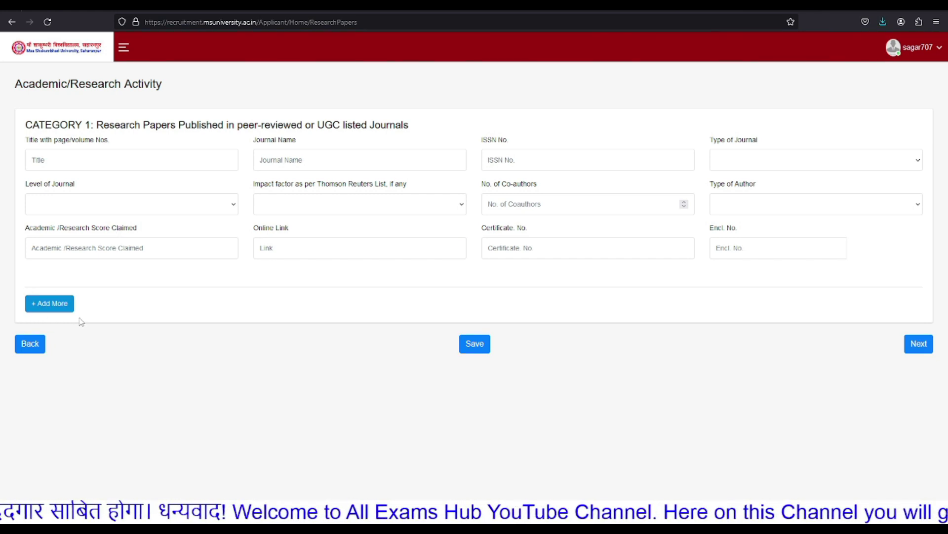
click(42, 306)
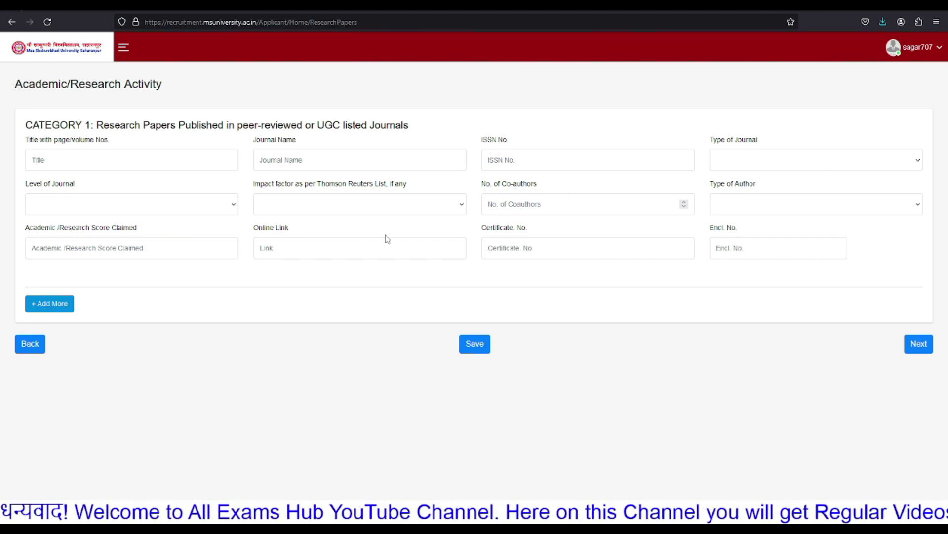
click(464, 342)
drag(37, 132, 473, 147)
click(432, 340)
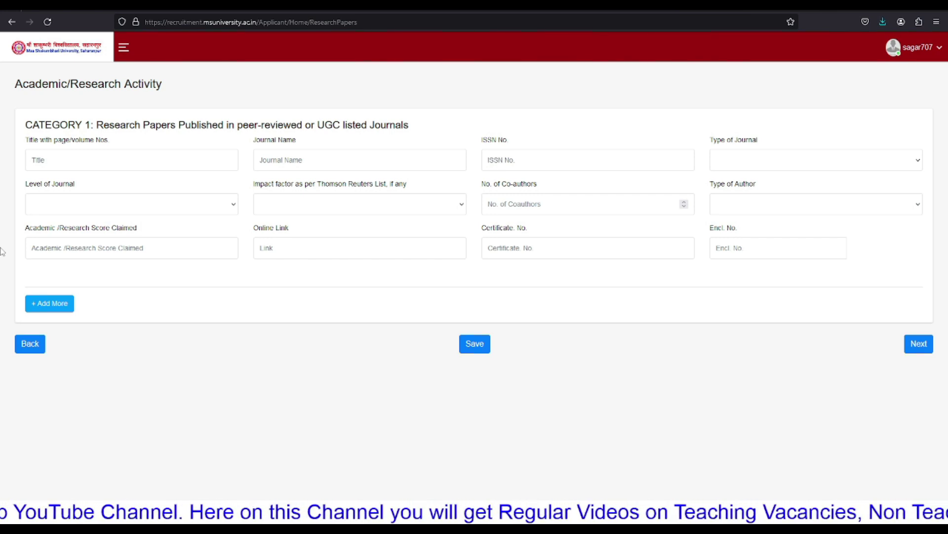
click(915, 342)
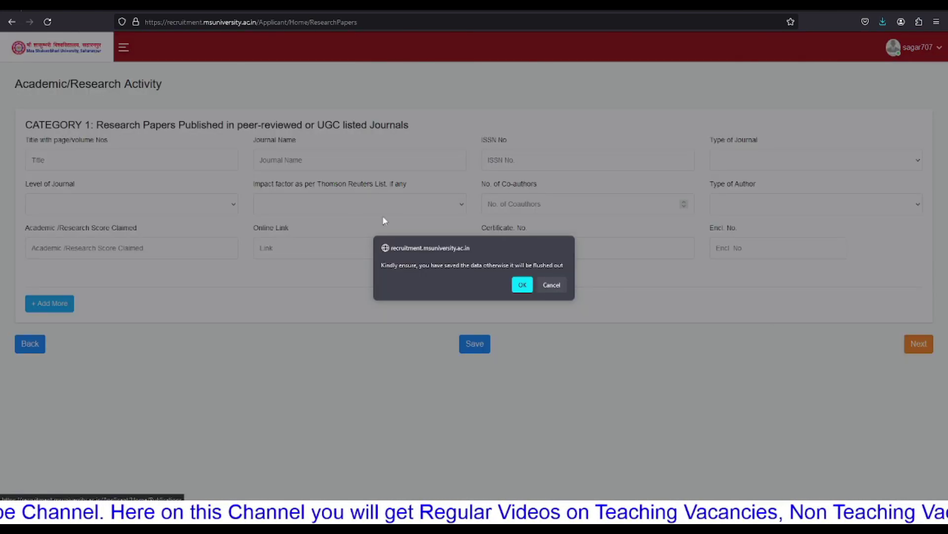
key(Return)
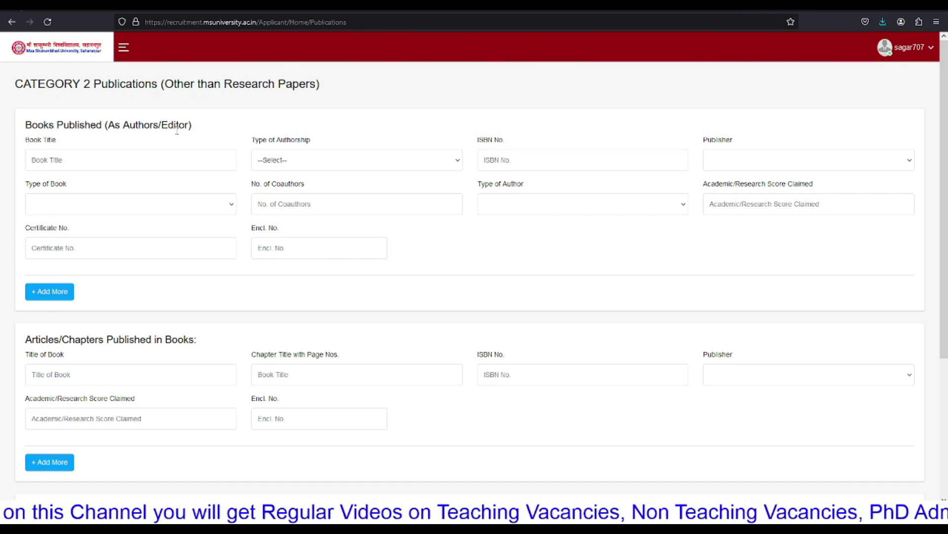
Step: Review the Books Published, Articles/Chapters Published in Books and Translation Works sections of the Category 2 Publications page
drag(27, 124, 195, 125)
click(149, 125)
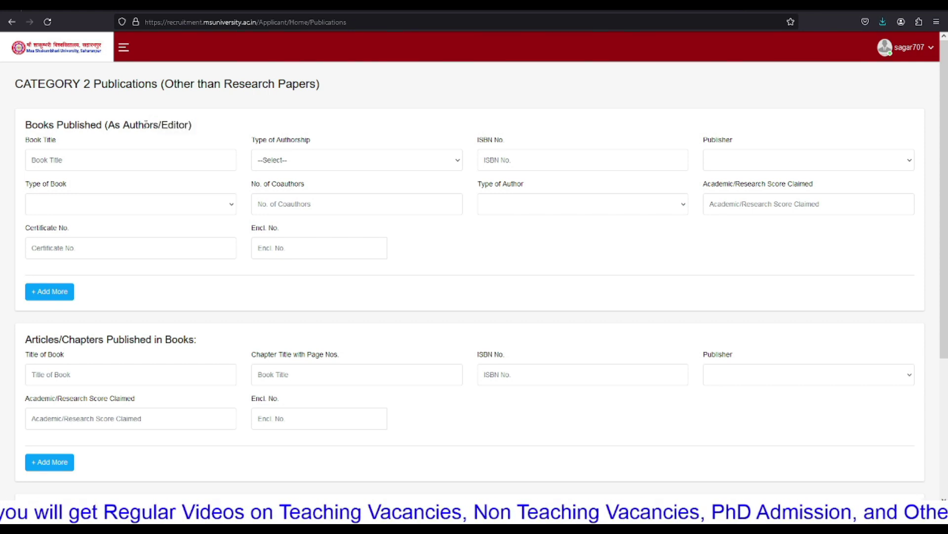
scroll(146, 125, down, 1)
scroll(145, 124, down, 3)
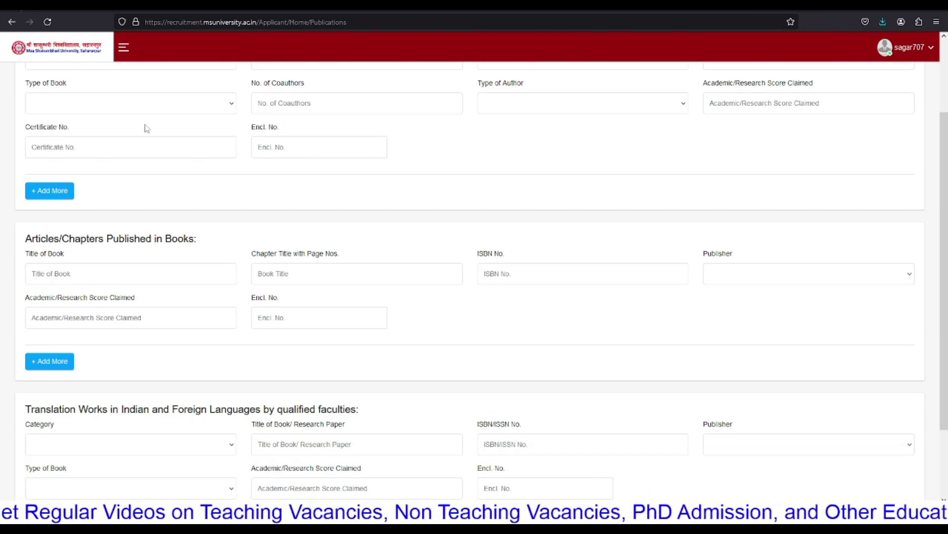
drag(47, 238, 199, 248)
click(171, 238)
scroll(171, 238, down, 3)
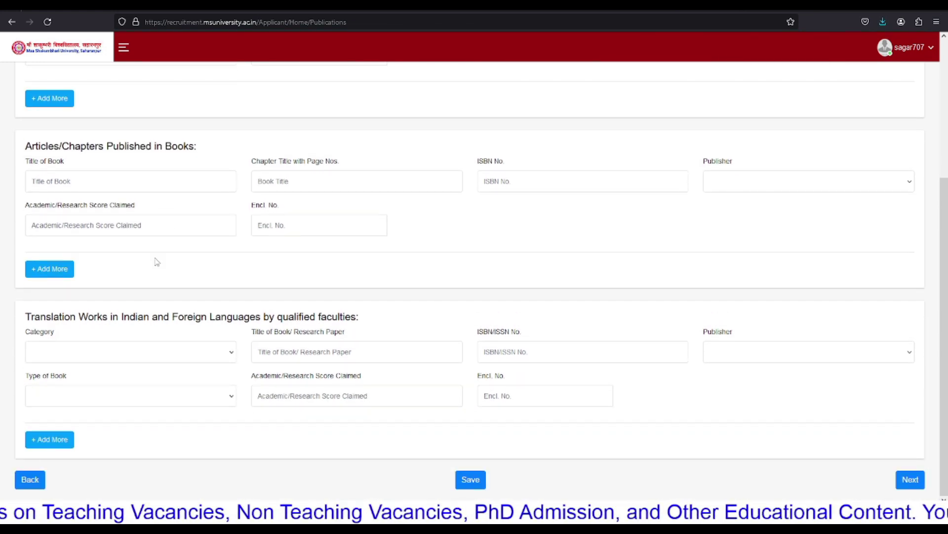
drag(70, 317, 362, 324)
click(348, 327)
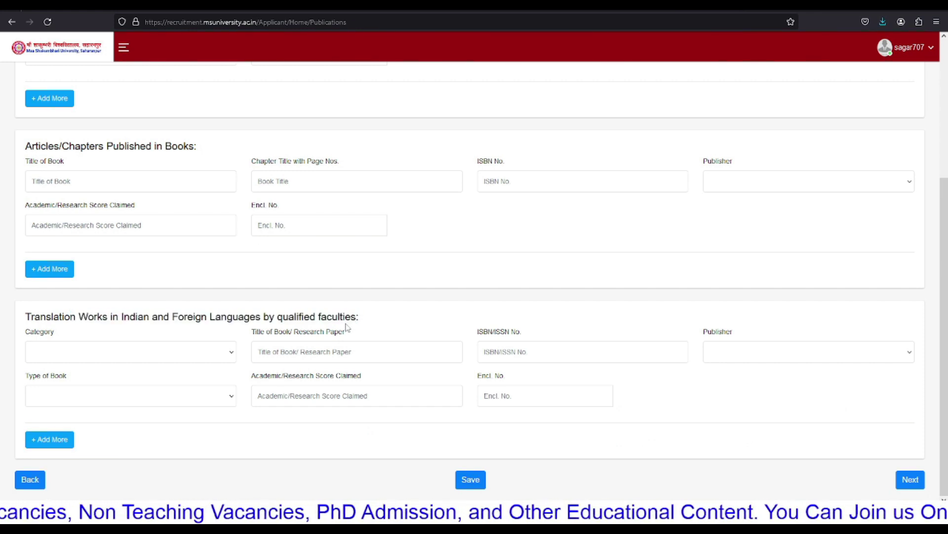
Step: Look over the whole publications form once more and proceed to the following section without saving, accepting the unsaved-data prompt
scroll(138, 361, up, 4)
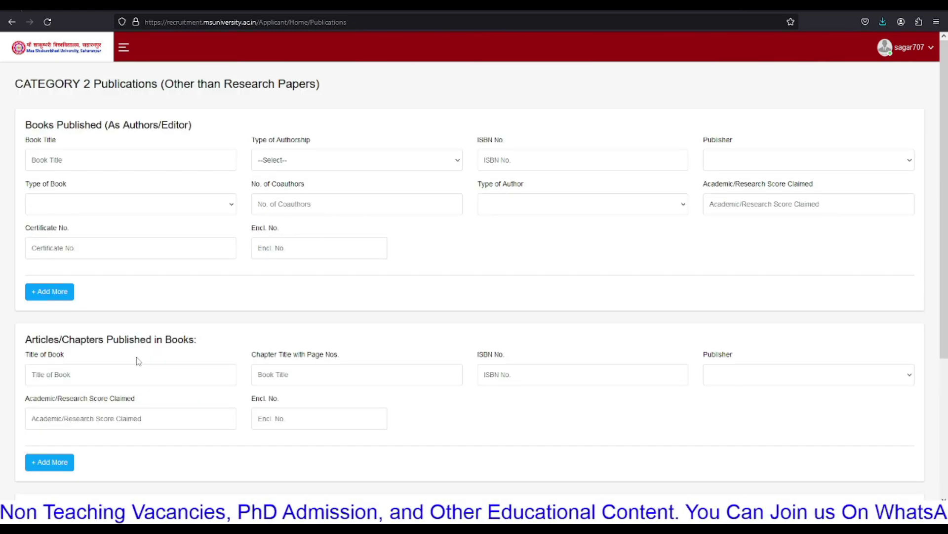
scroll(138, 361, down, 4)
scroll(143, 359, up, 4)
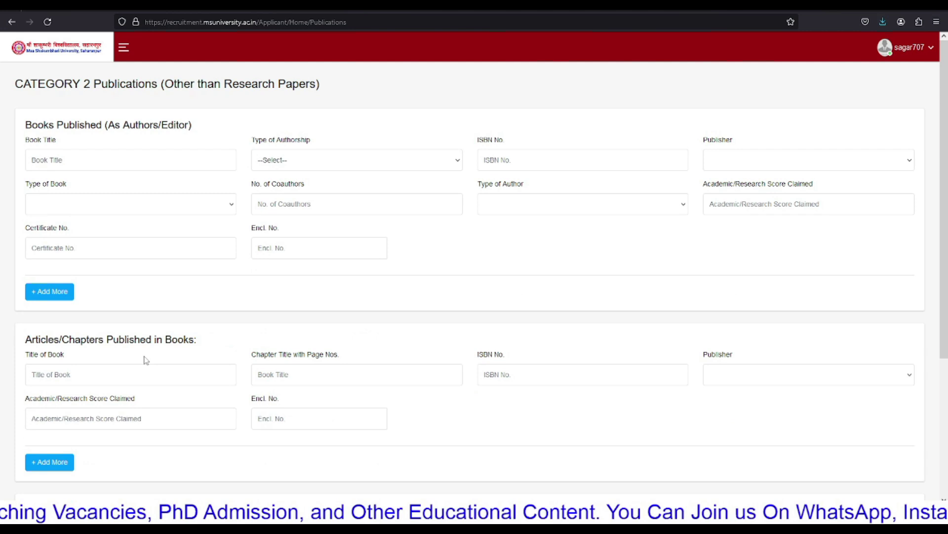
scroll(95, 299, down, 3)
scroll(95, 299, down, 1)
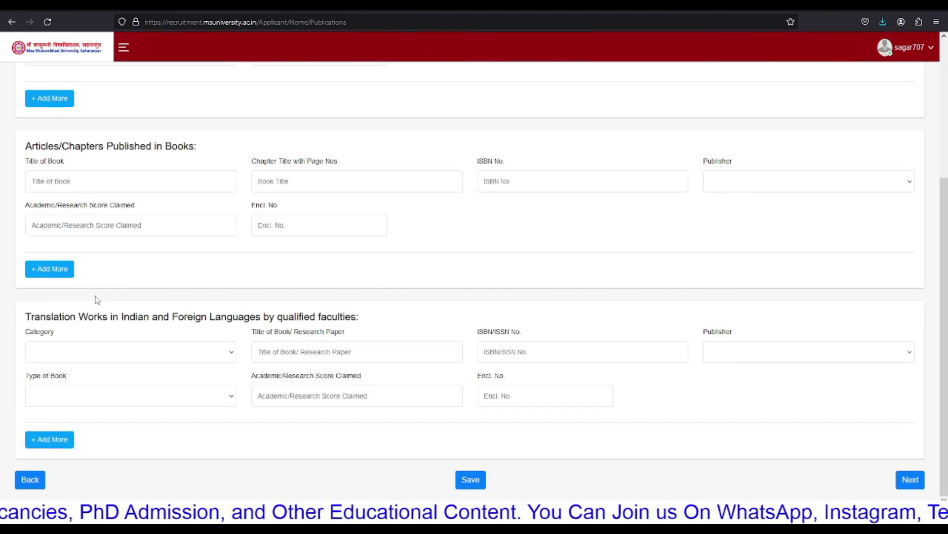
scroll(98, 292, up, 4)
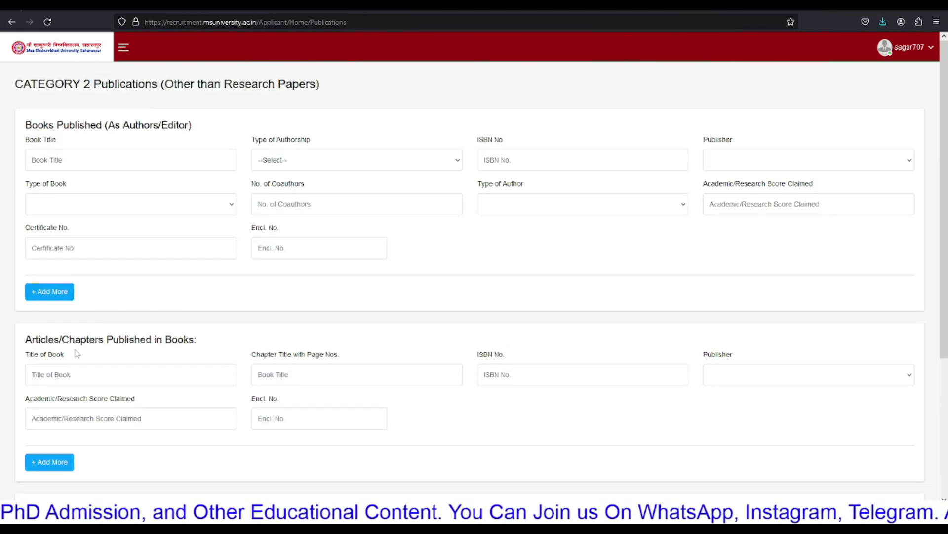
scroll(76, 354, down, 4)
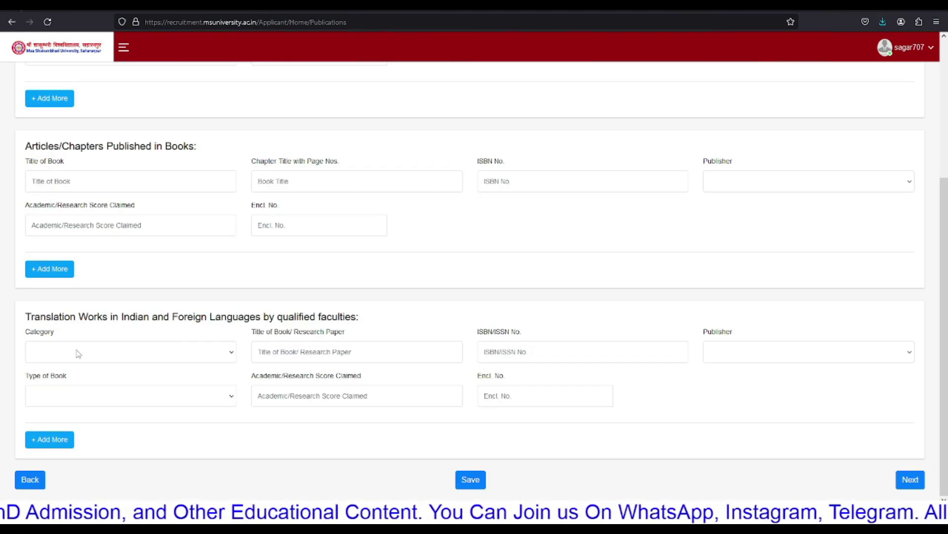
click(904, 484)
click(521, 284)
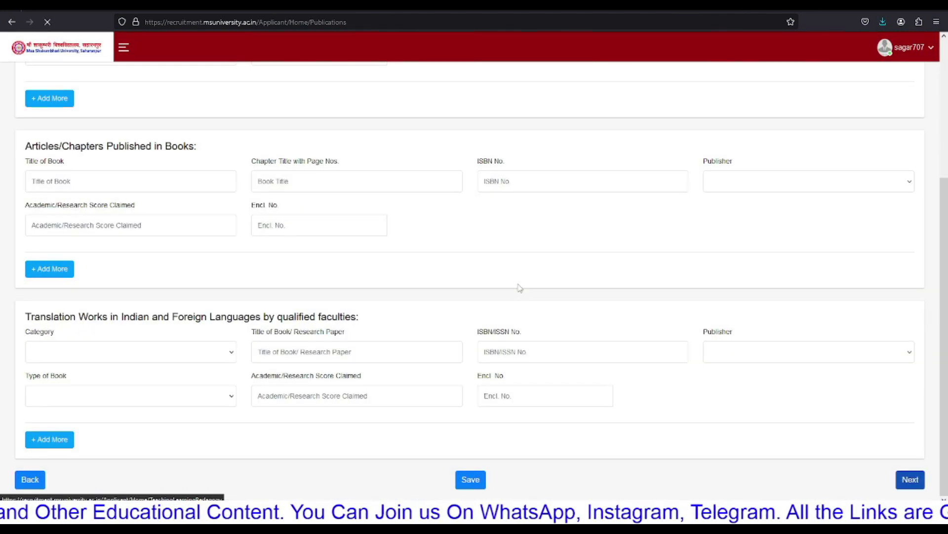